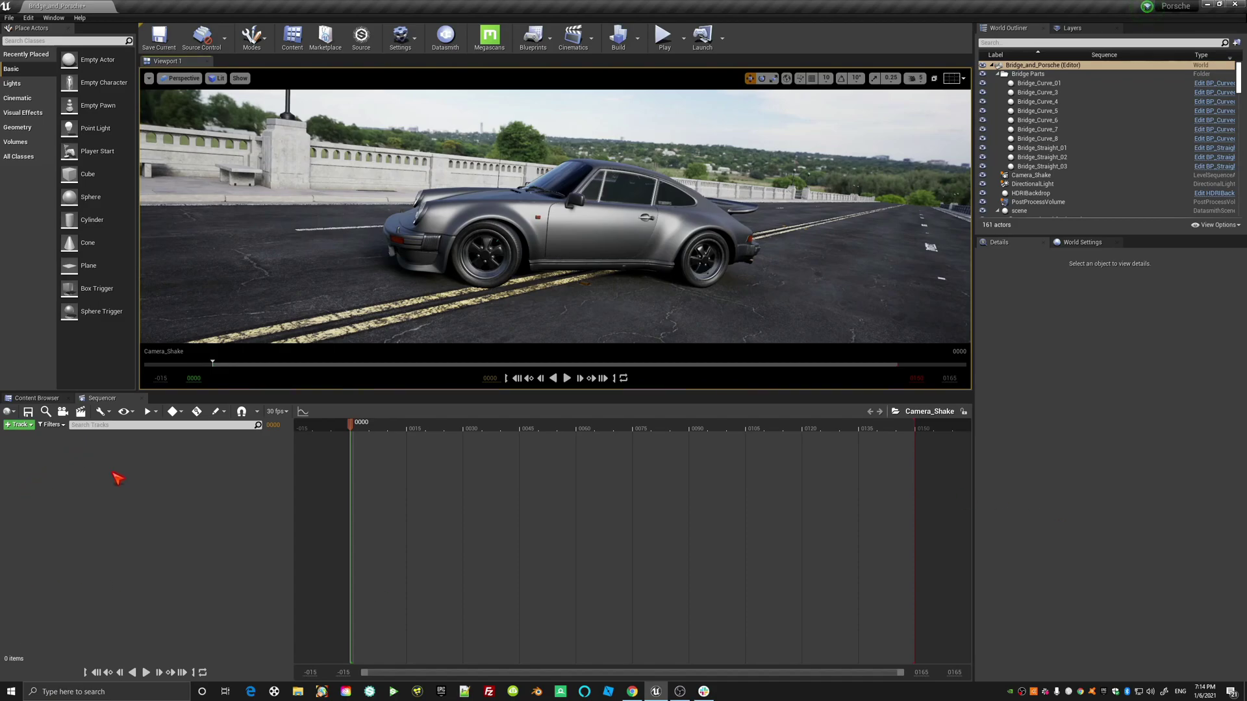
Add a new cine camera to the Camera_Shake sequence and look for camera shake assets available to its camera component.
{"action": "left_click", "coordinate": [63, 411]}
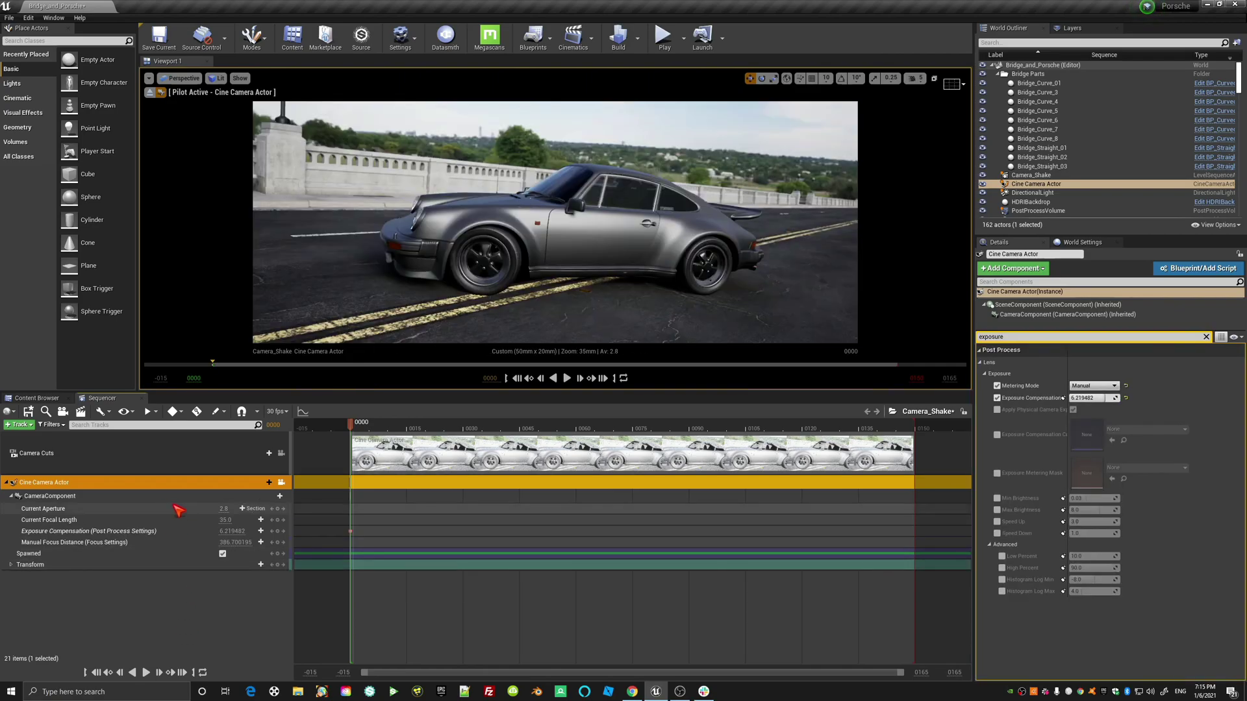
{"action": "left_click", "coordinate": [274, 496]}
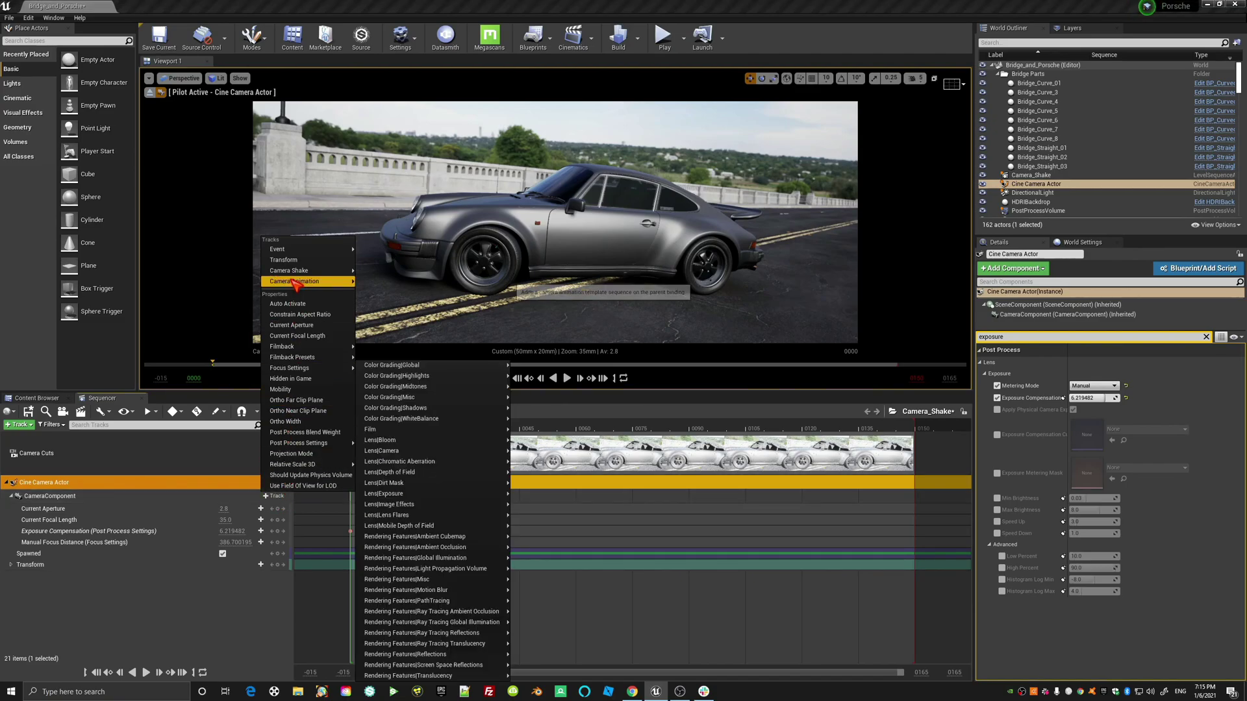
{"action": "mouse_move", "coordinate": [293, 276]}
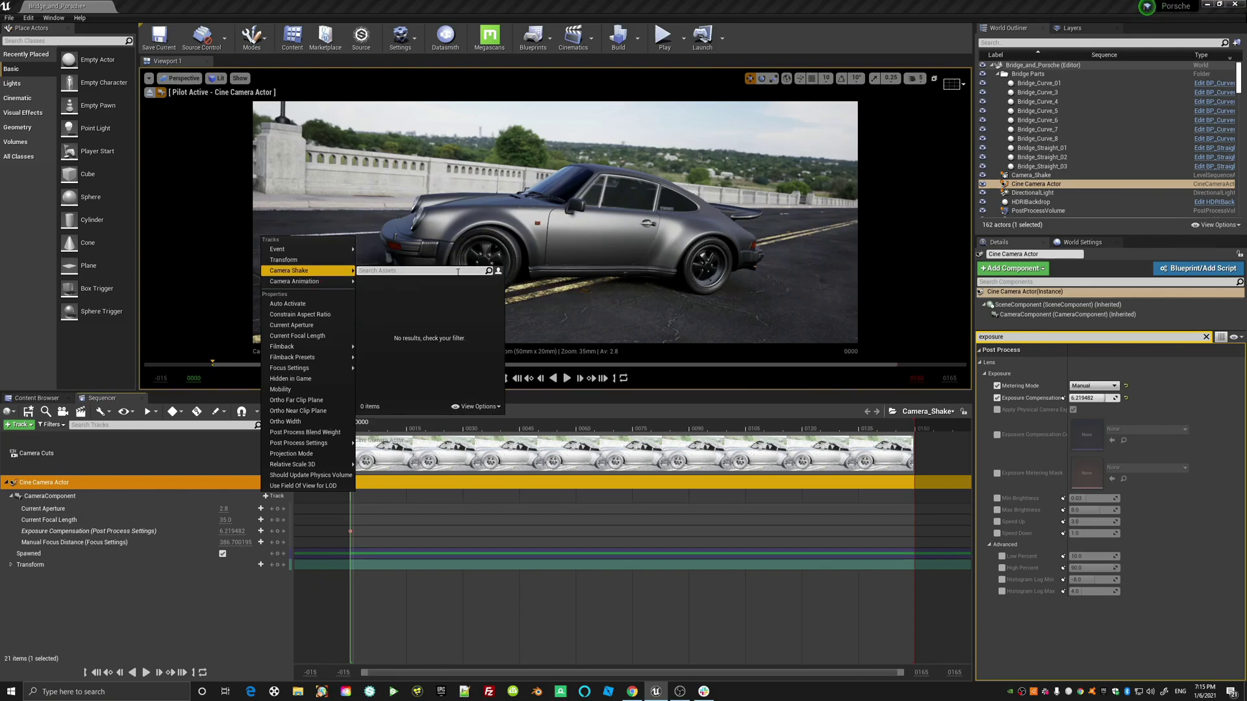
{"action": "left_click", "coordinate": [40, 412]}
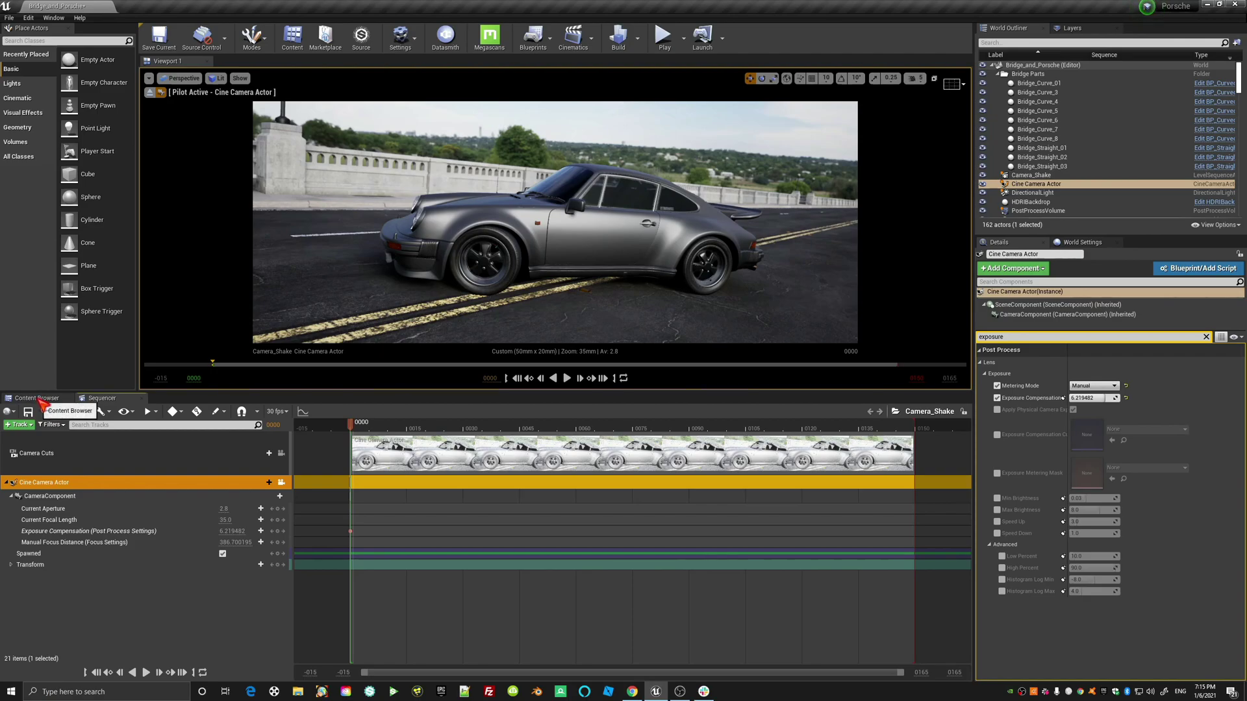
Create a folder named Blueprint in the project's root Content folder and open it.
{"action": "left_click", "coordinate": [37, 398]}
{"action": "left_click", "coordinate": [30, 440]}
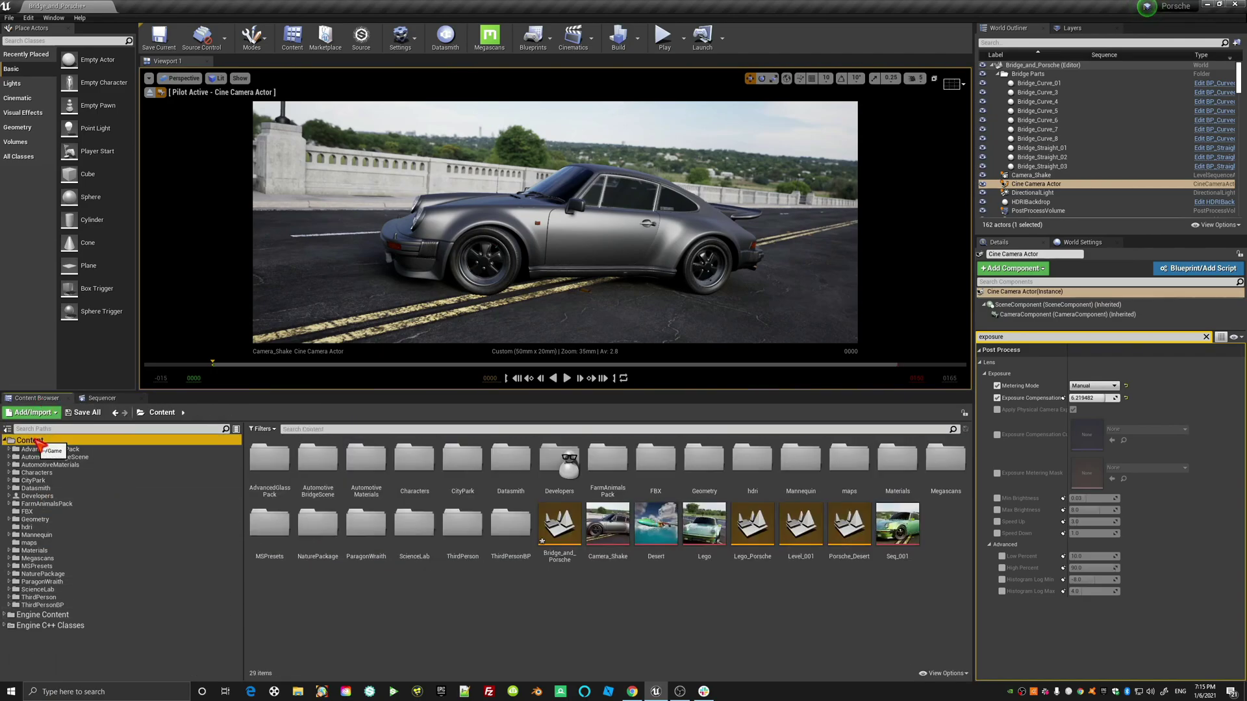
{"action": "right_click", "coordinate": [431, 627]}
{"action": "left_click", "coordinate": [462, 323]}
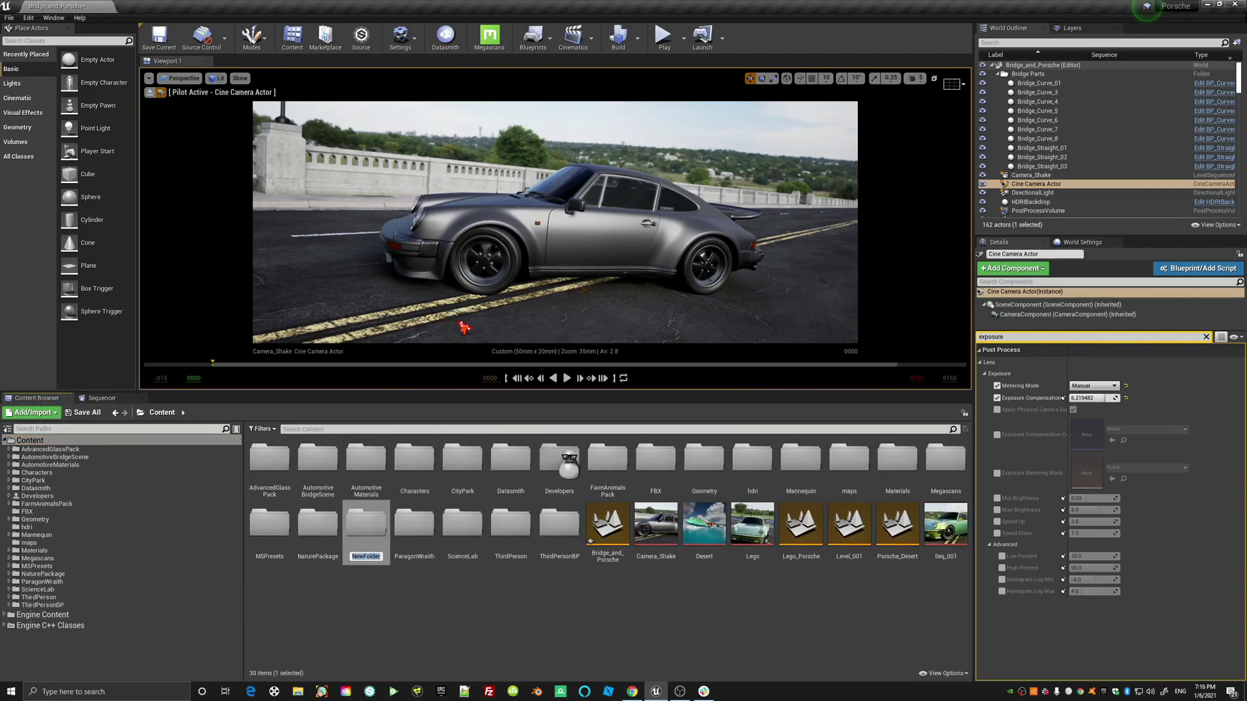
{"action": "type", "text": "Blueprint"}
{"action": "key", "text": "Return"}
{"action": "double_click", "coordinate": [428, 482]}
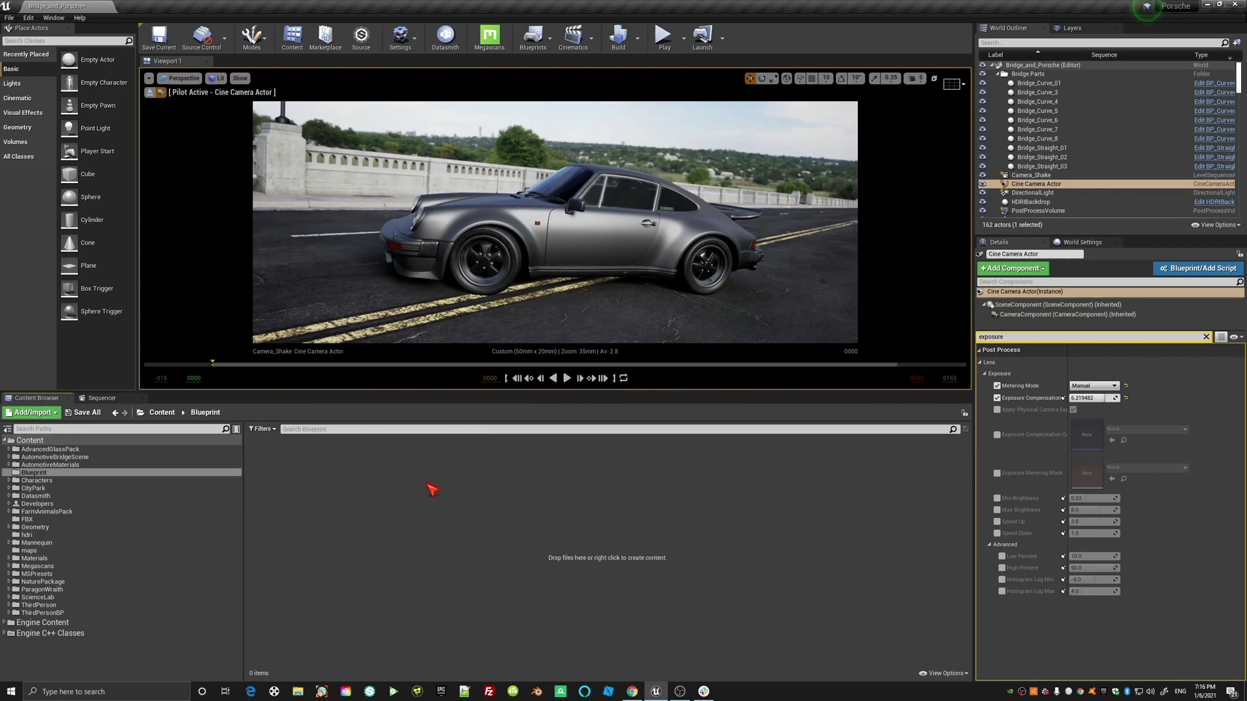
Create a Blueprint class in the Blueprint folder with MatineeCameraShake as its parent class.
{"action": "right_click", "coordinate": [569, 478]}
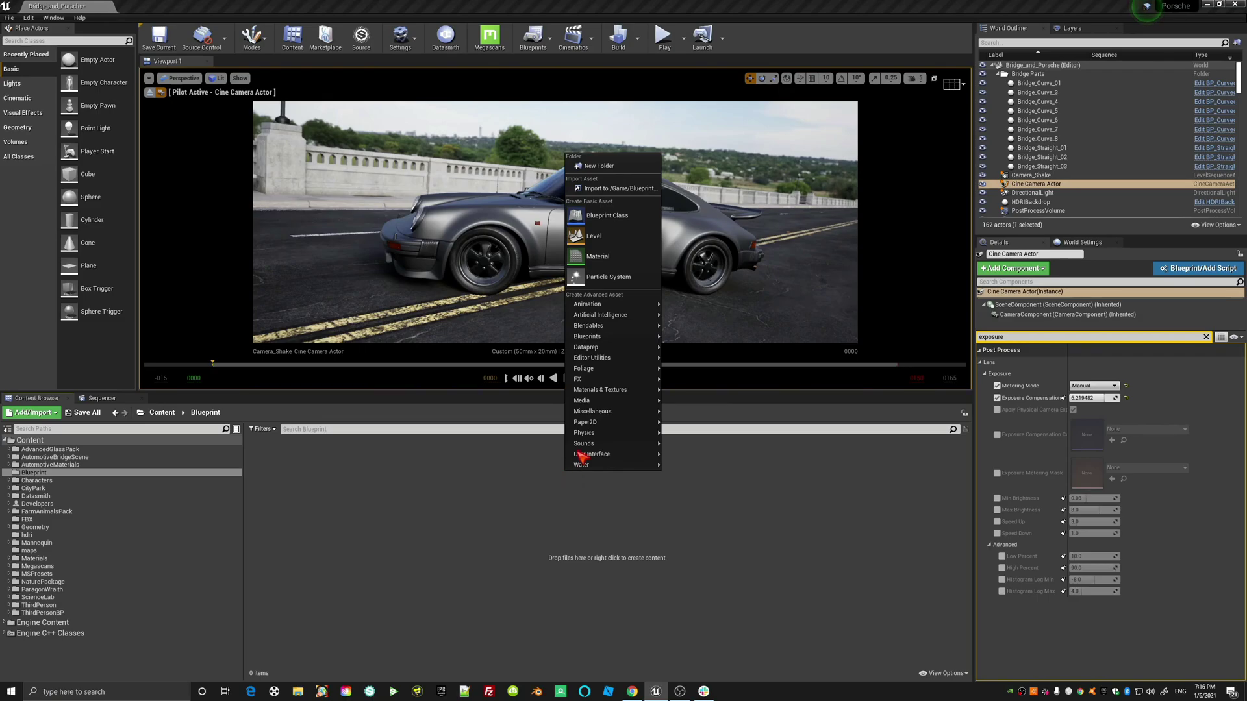
{"action": "mouse_move", "coordinate": [606, 383]}
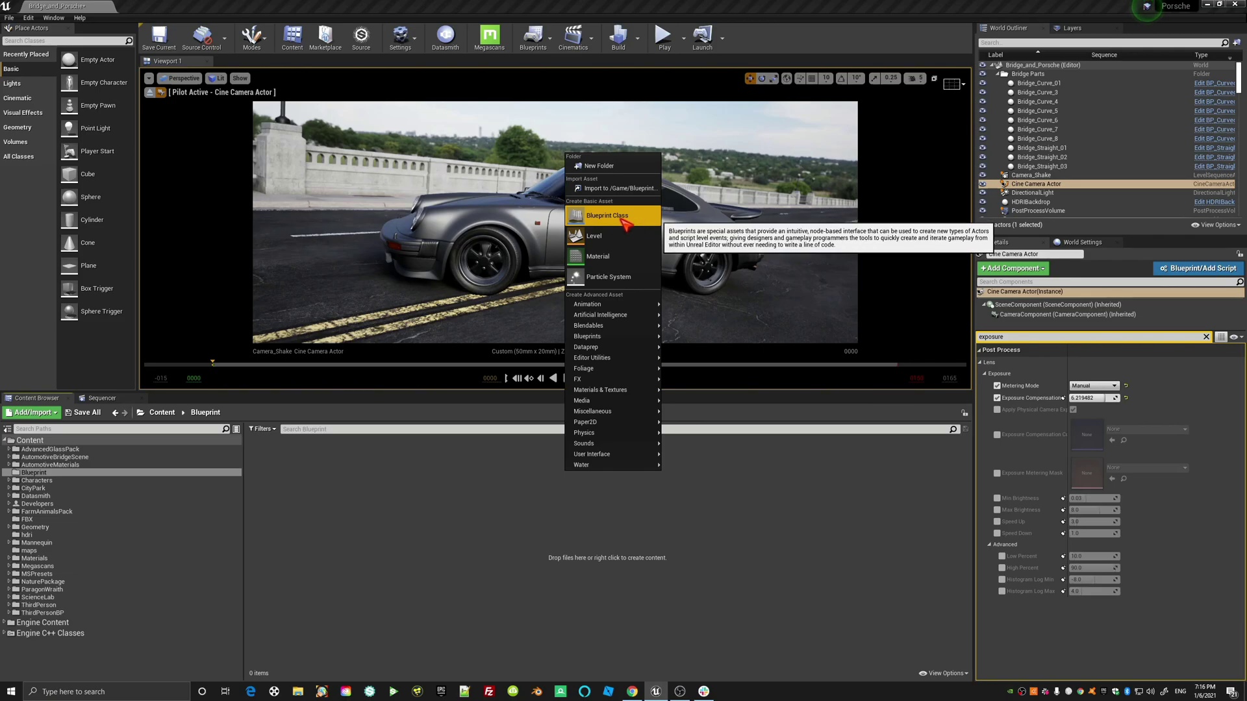
{"action": "left_click", "coordinate": [624, 221]}
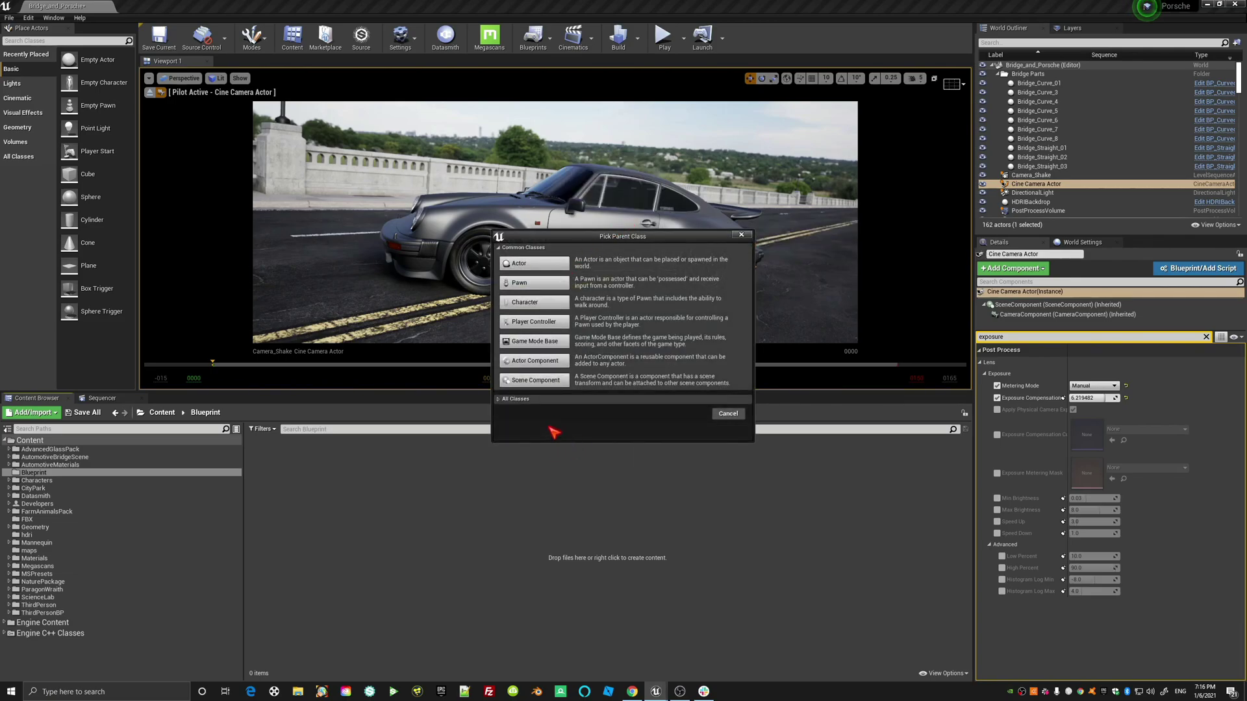
{"action": "left_click", "coordinate": [515, 399]}
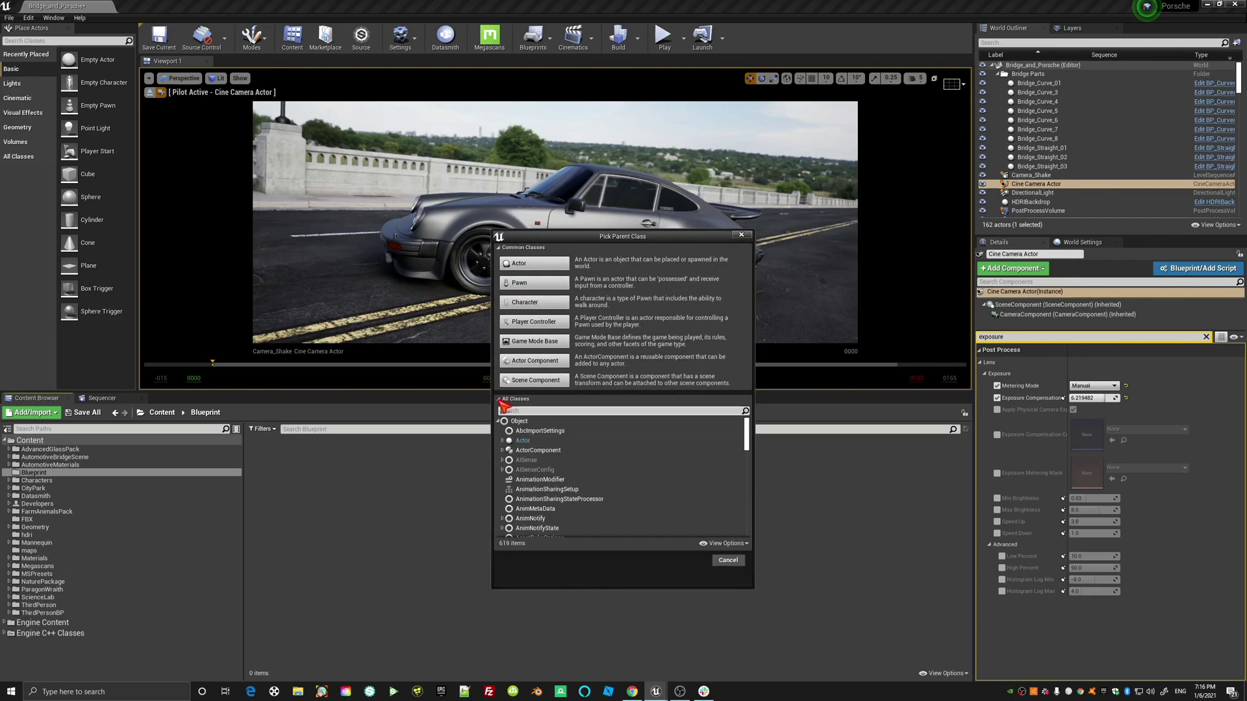
{"action": "left_click", "coordinate": [537, 412]}
{"action": "type", "text": "ca"}
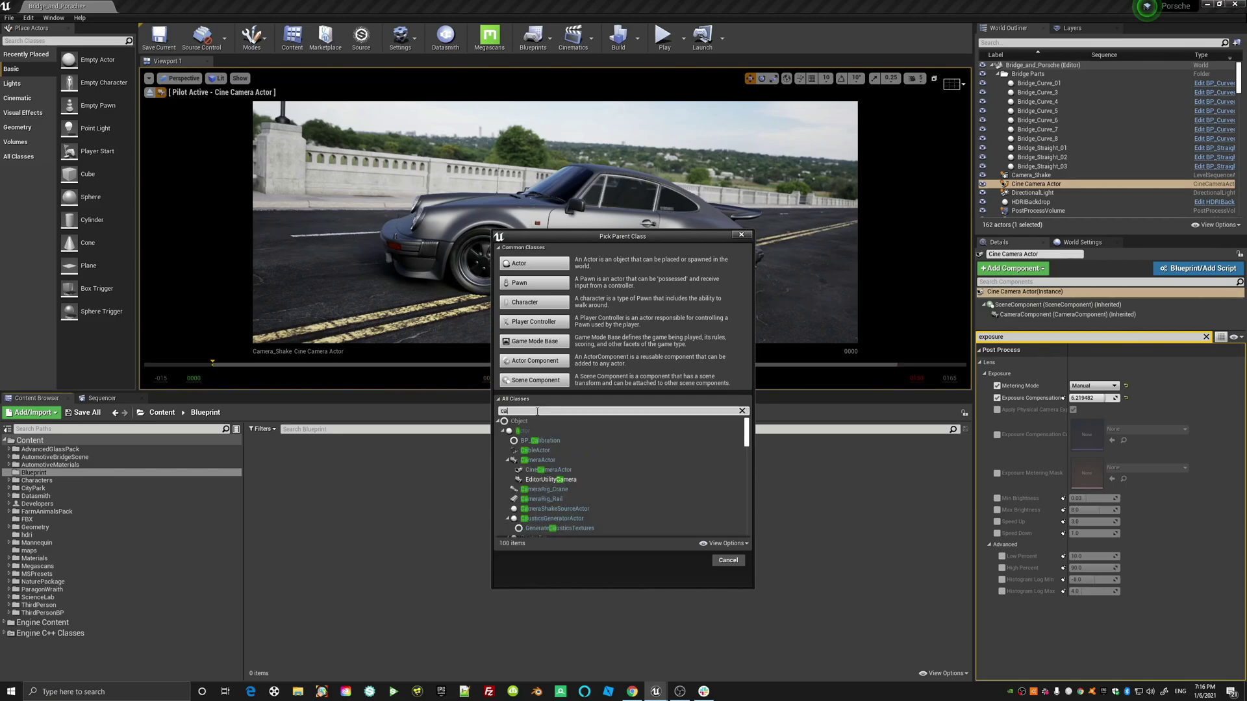
{"action": "type", "text": "merasha"}
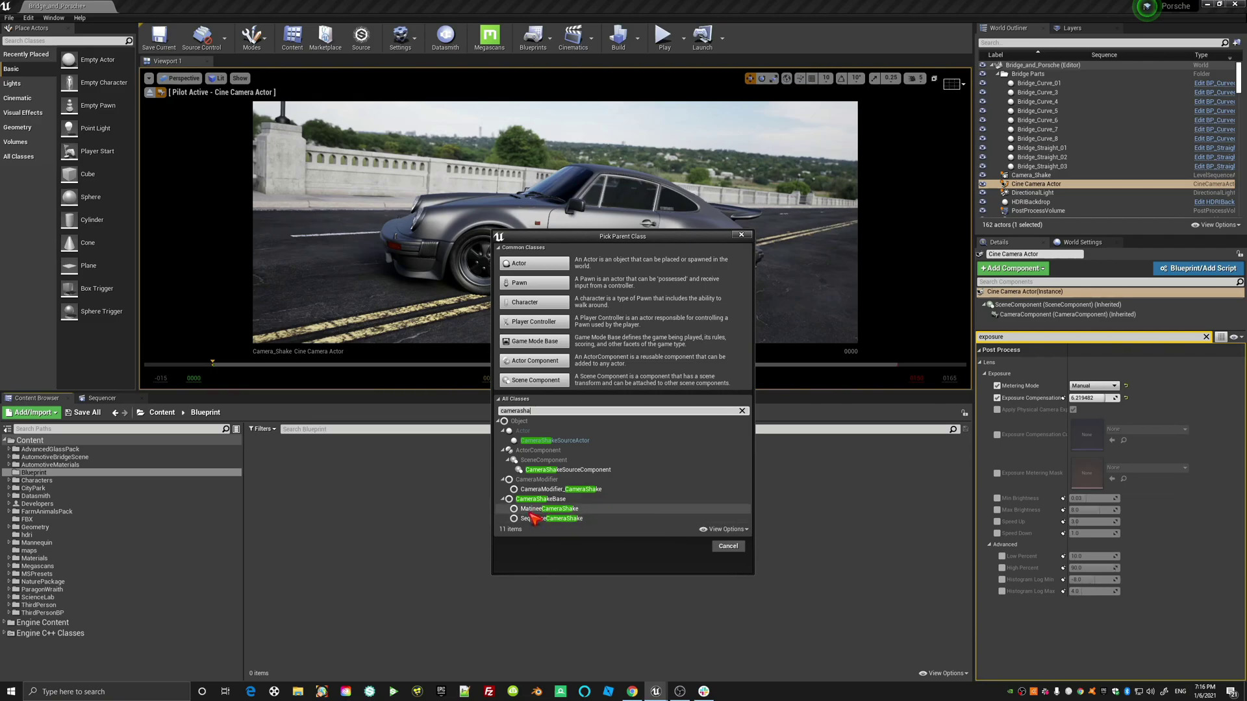
{"action": "left_click", "coordinate": [562, 510]}
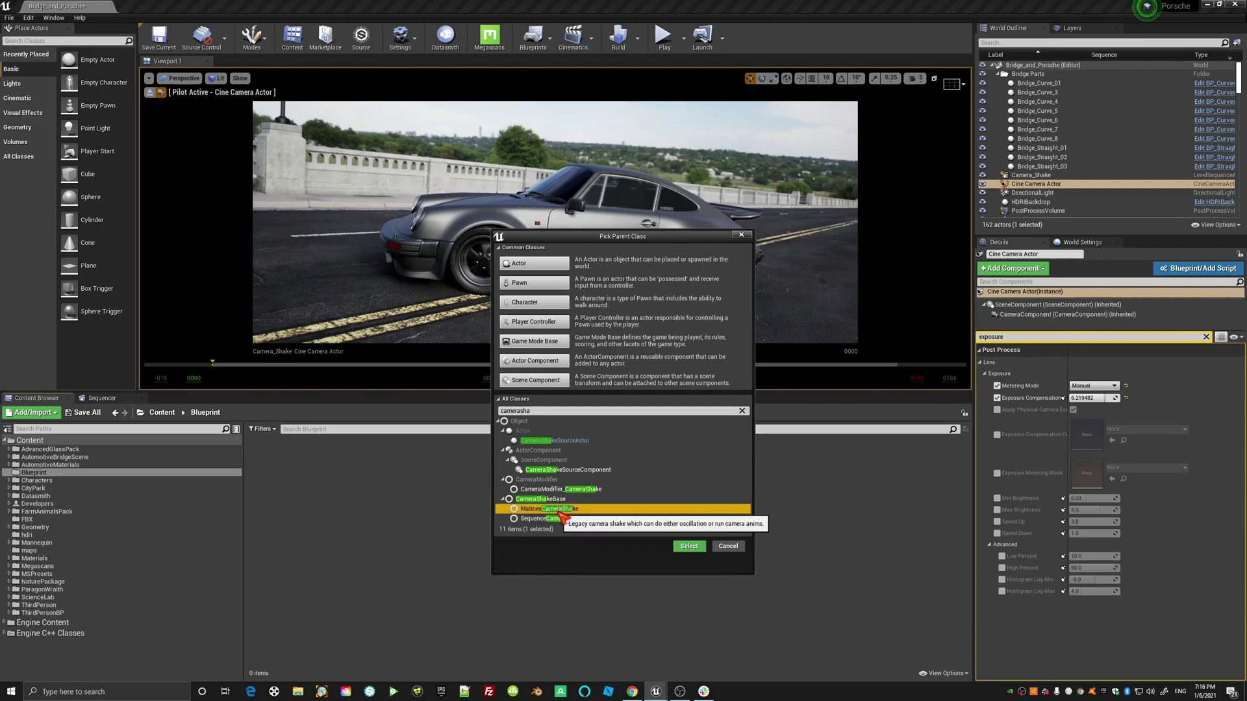
{"action": "left_click", "coordinate": [695, 549]}
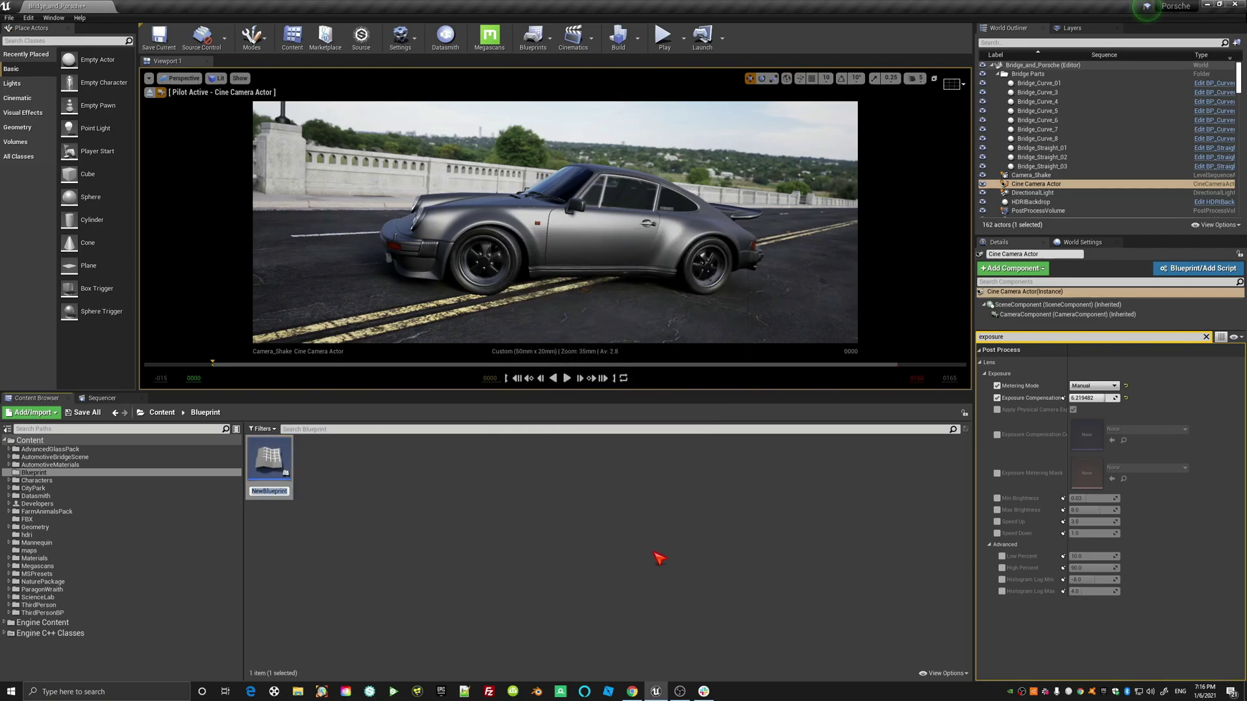
Name the new blueprint My_Camera_Shake_001.
{"action": "key", "text": "Return"}
{"action": "key", "text": "F2"}
{"action": "type", "text": "My"}
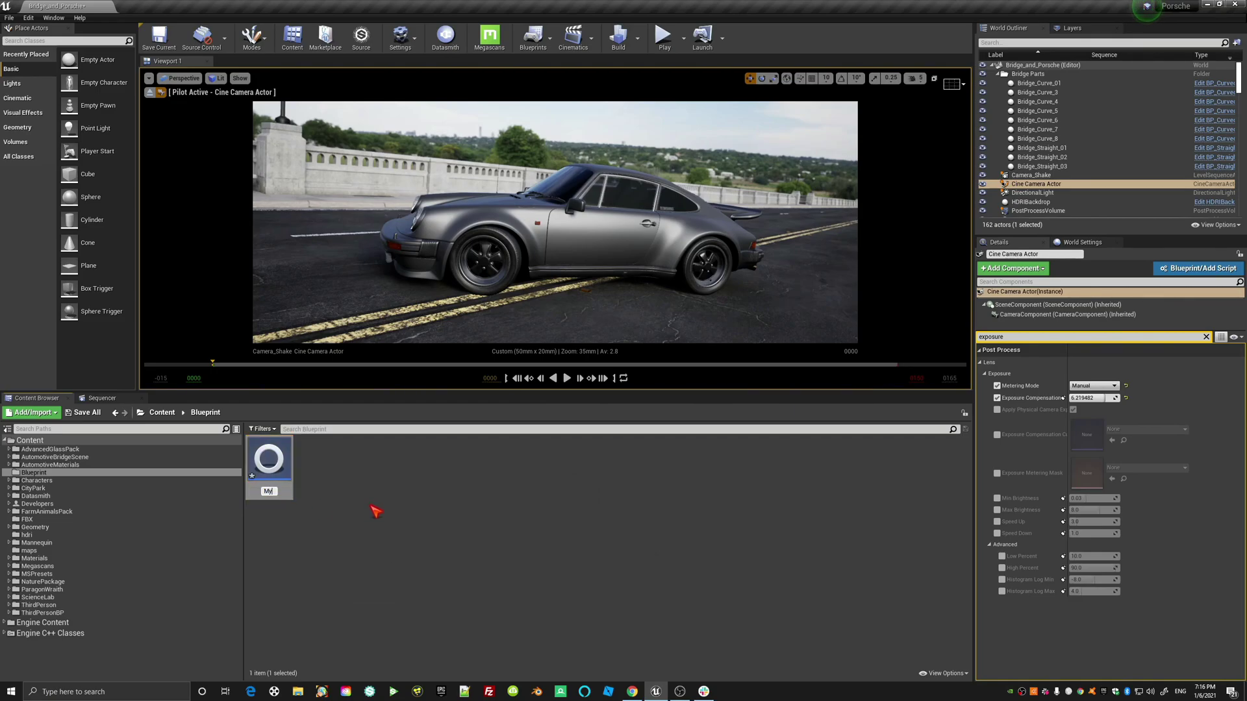
{"action": "type", "text": "_Camera_Shake"}
{"action": "key", "text": "Home"}
{"action": "key", "text": "Delete"}
{"action": "key", "text": "Delete"}
{"action": "key", "text": "Delete"}
{"action": "type", "text": "001"}
{"action": "key", "text": "Return"}
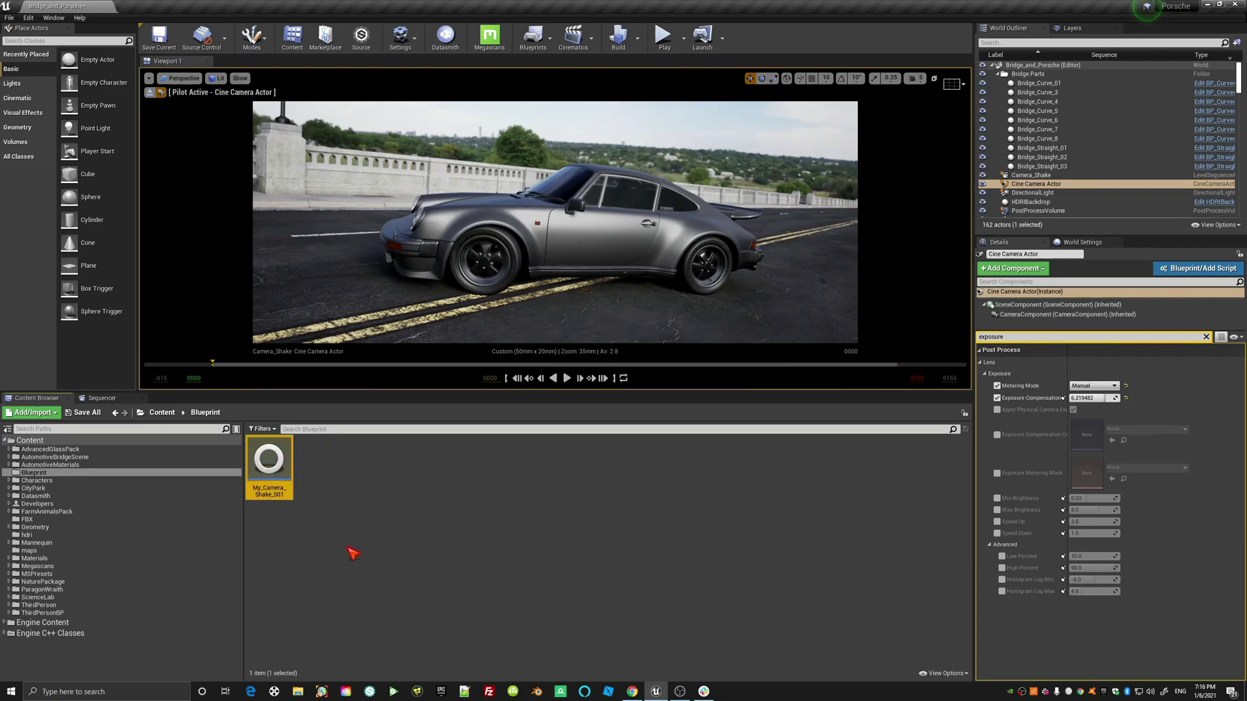
Open My_Camera_Shake_001 in a maximised editor and expand its Rot Oscillation, Loc Oscillation and FOVOscillation settings.
{"action": "double_click", "coordinate": [276, 463]}
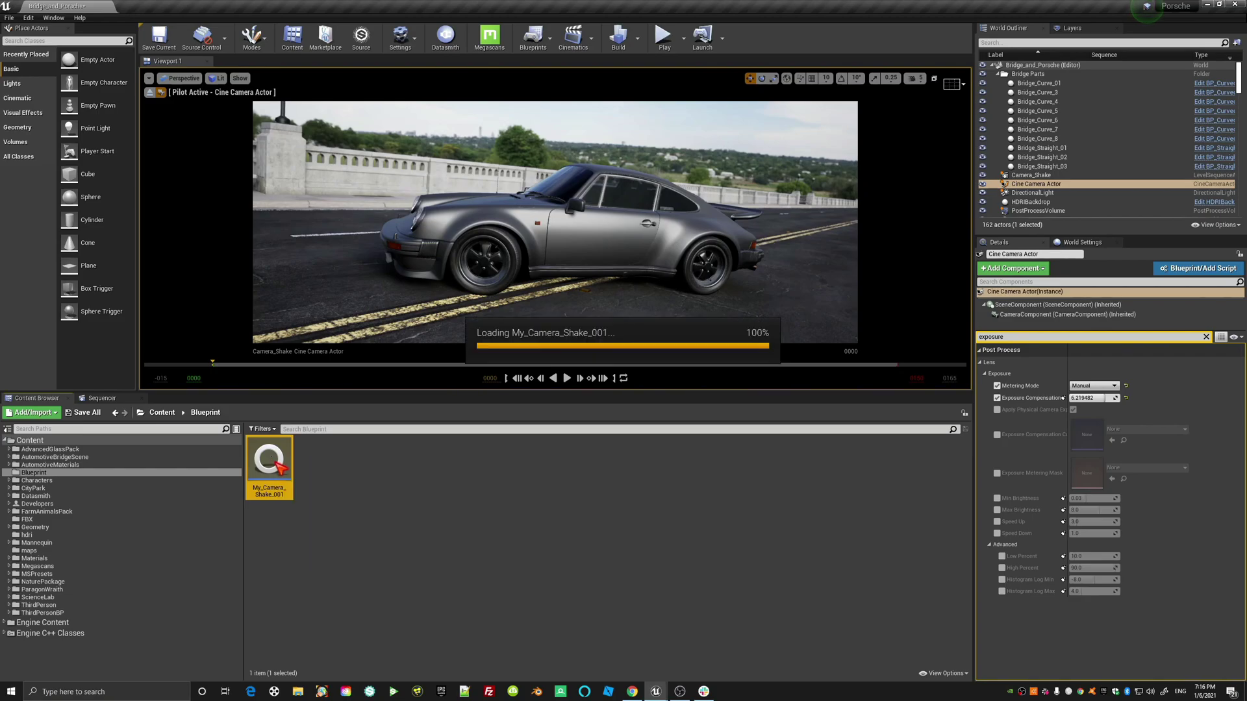
{"action": "left_click_drag", "start_coordinate": [1122, 218], "coordinate": [912, 149]}
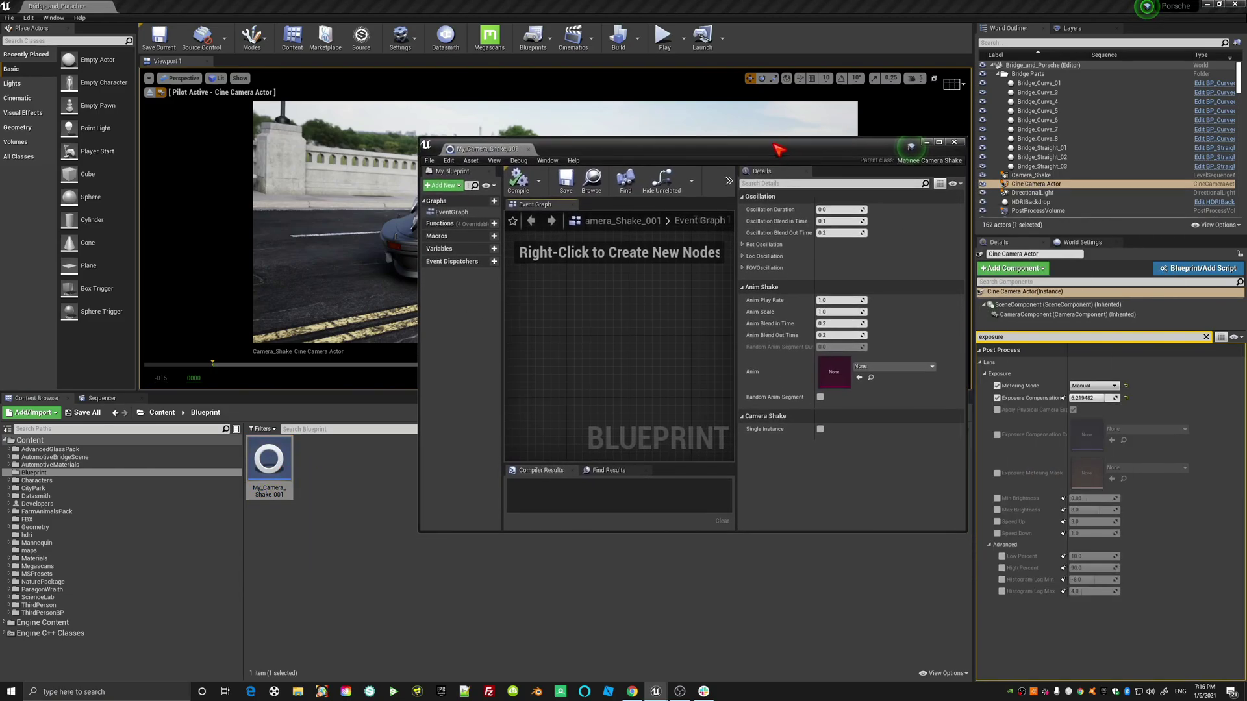
{"action": "left_click_drag", "start_coordinate": [778, 150], "coordinate": [702, 126]}
{"action": "double_click", "coordinate": [828, 120]}
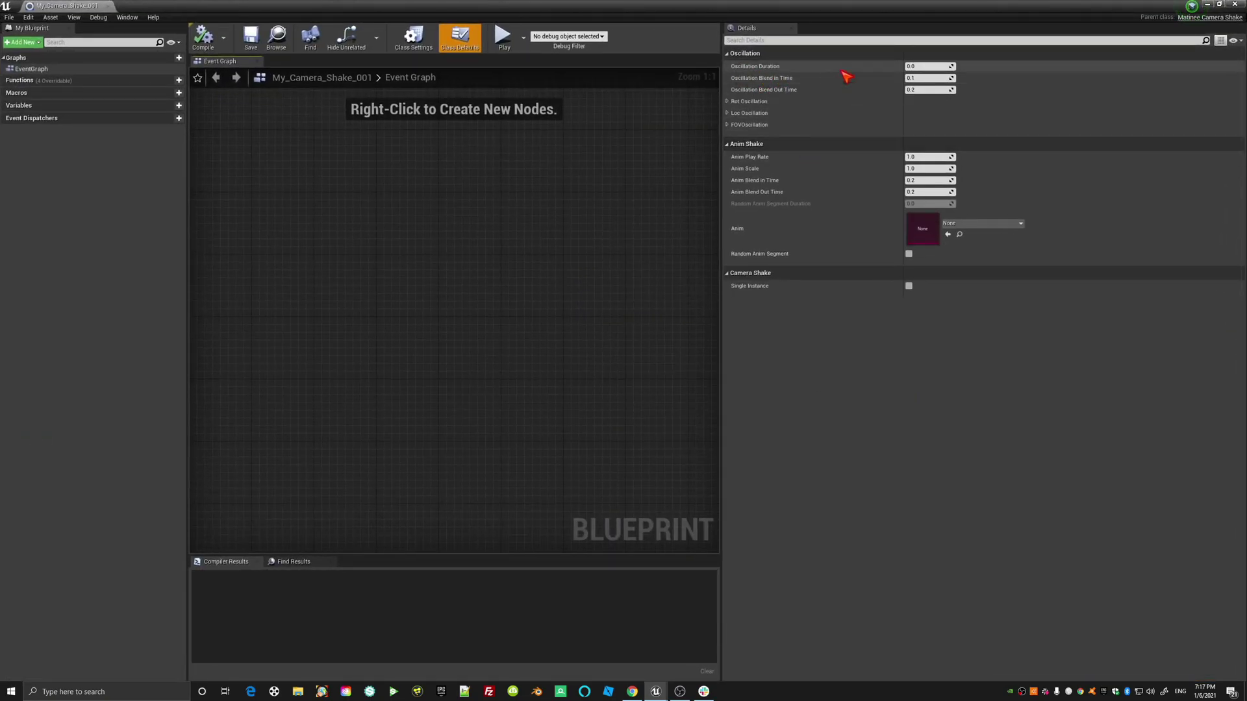
{"action": "left_click", "coordinate": [728, 102]}
{"action": "left_click", "coordinate": [728, 149]}
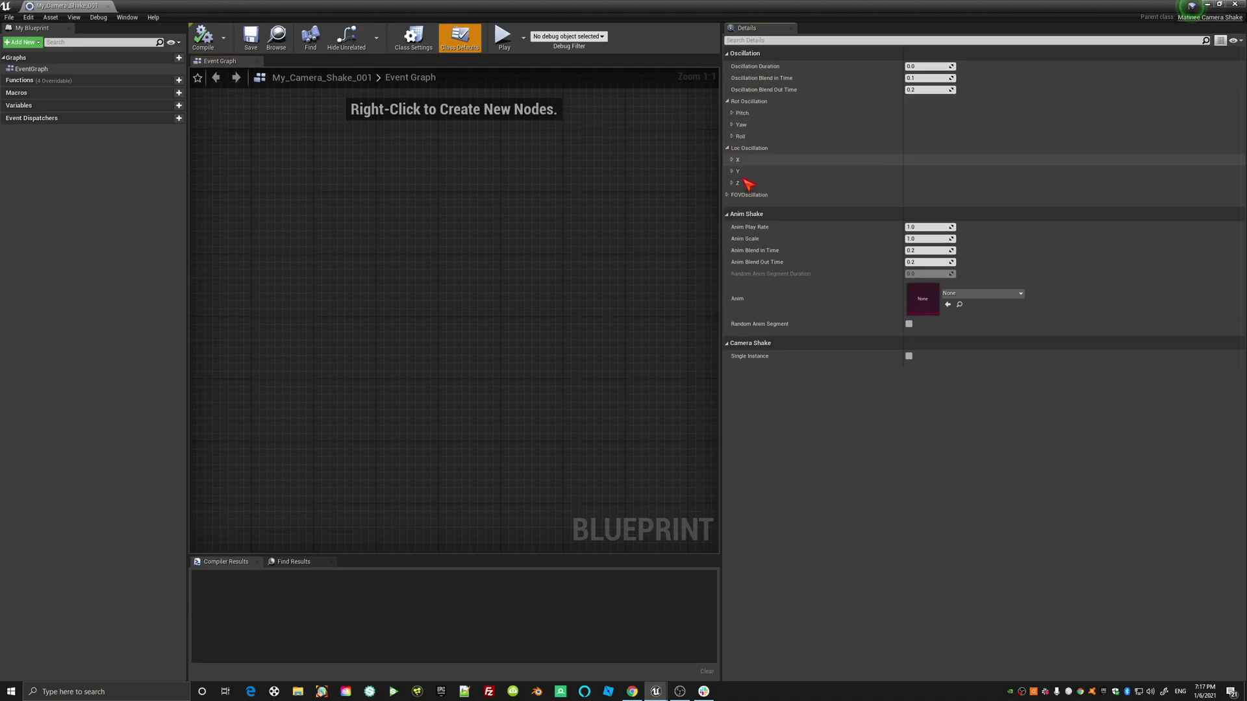
{"action": "left_click", "coordinate": [727, 195]}
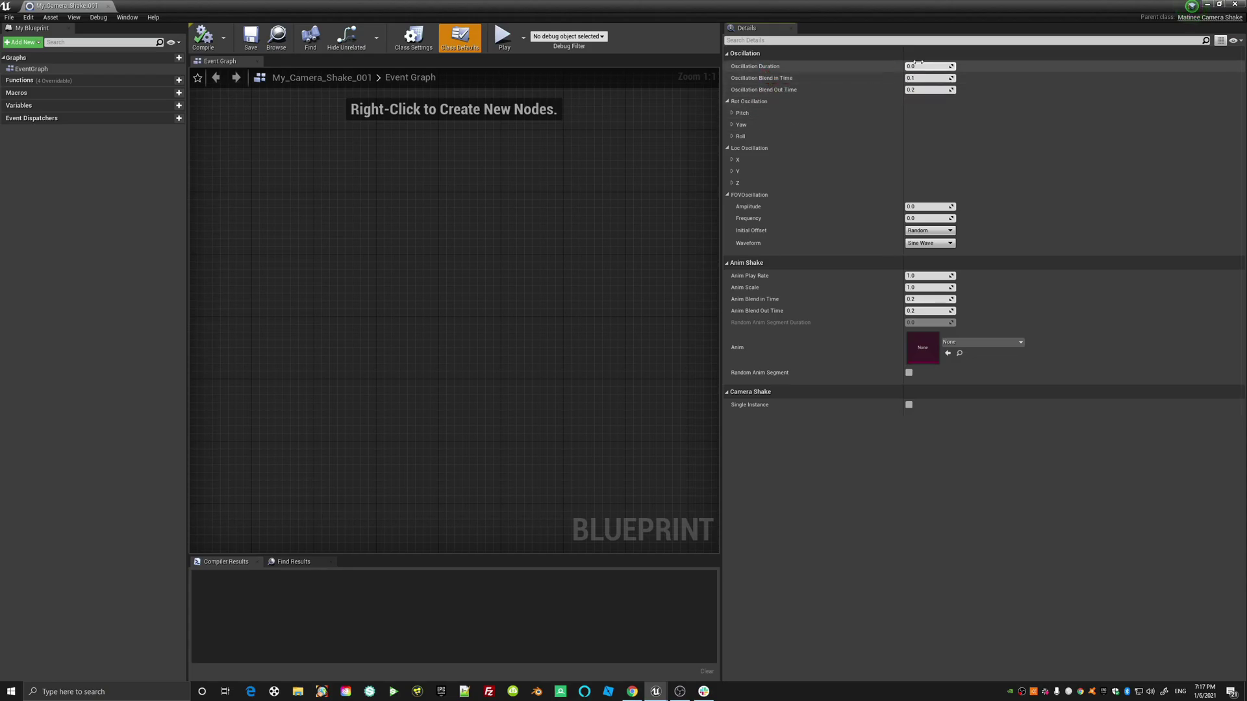
Restore the blueprint editor to a smaller window, set Oscillation Duration to 1000, and compile and save the blueprint.
{"action": "left_click_drag", "start_coordinate": [899, 9], "coordinate": [786, 179]}
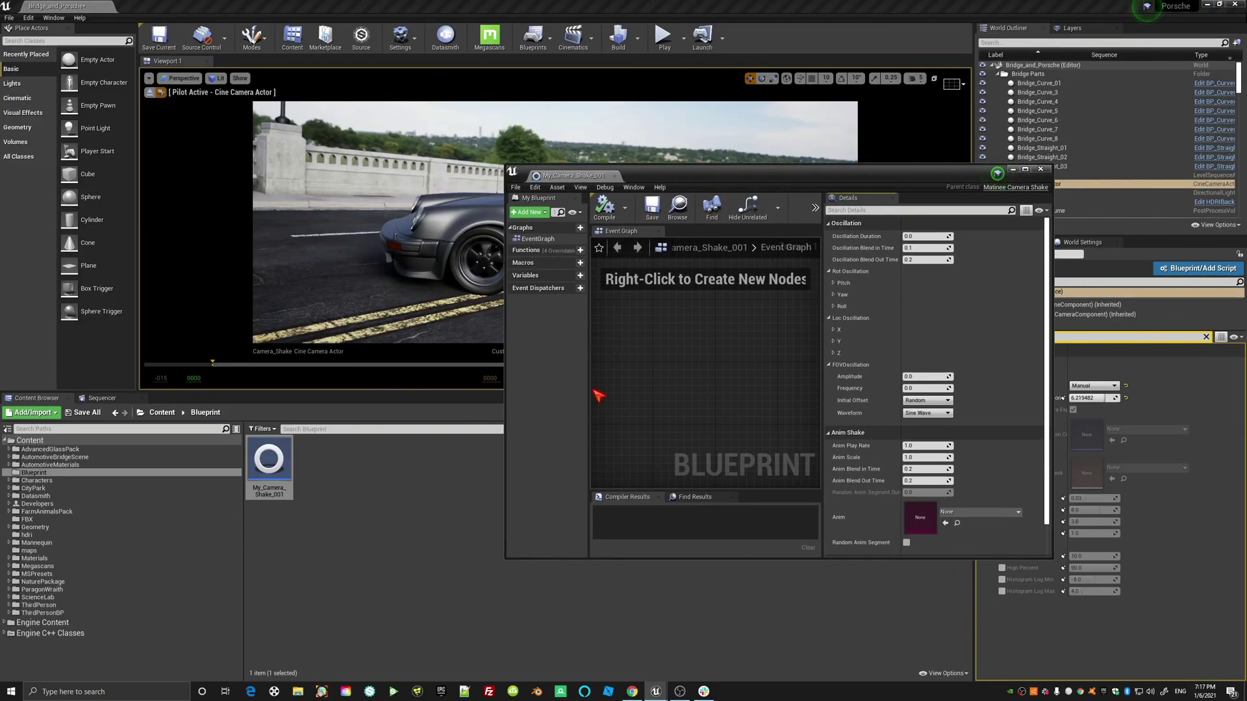
{"action": "left_click", "coordinate": [923, 236]}
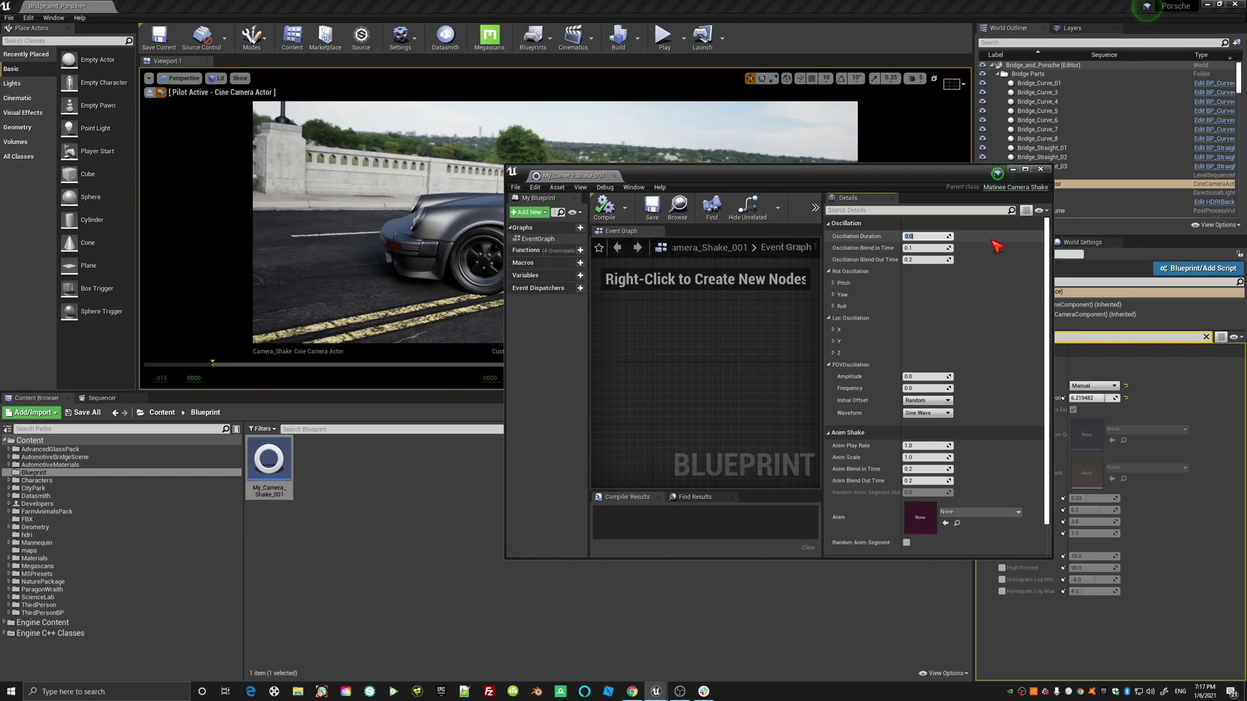
{"action": "type", "text": "1000"}
{"action": "key", "text": "Return"}
{"action": "left_click", "coordinate": [604, 207]}
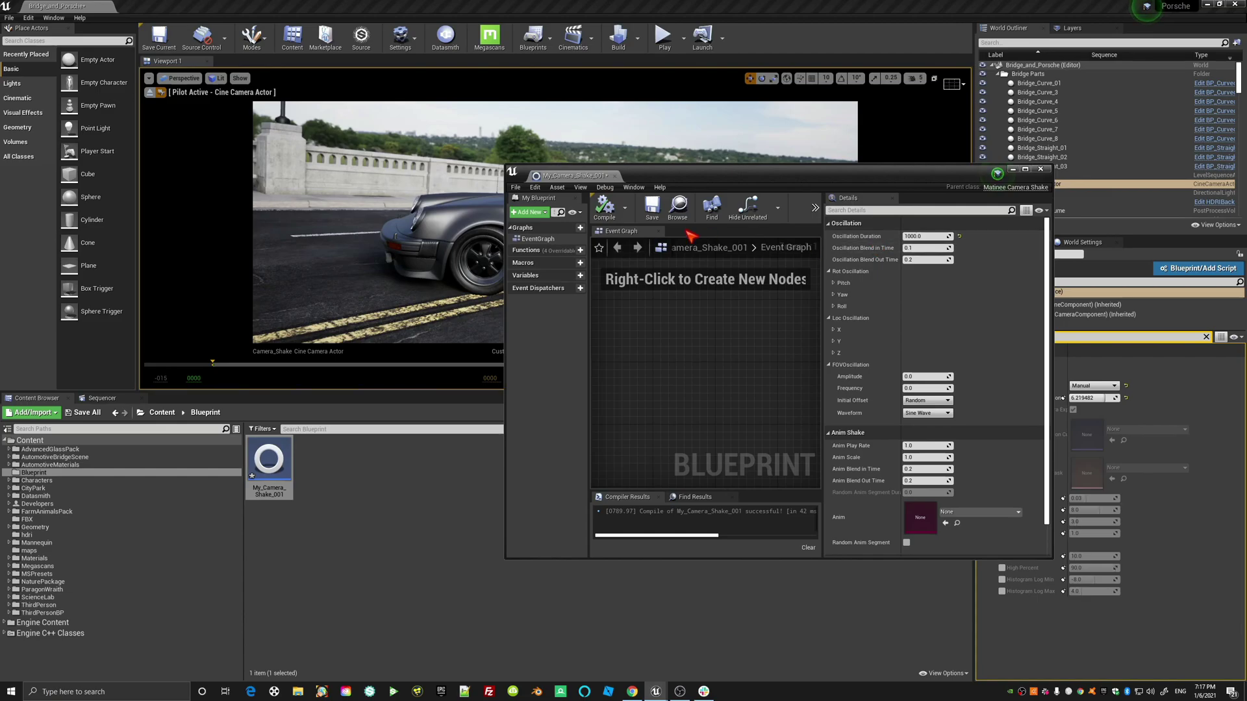
{"action": "left_click", "coordinate": [652, 206]}
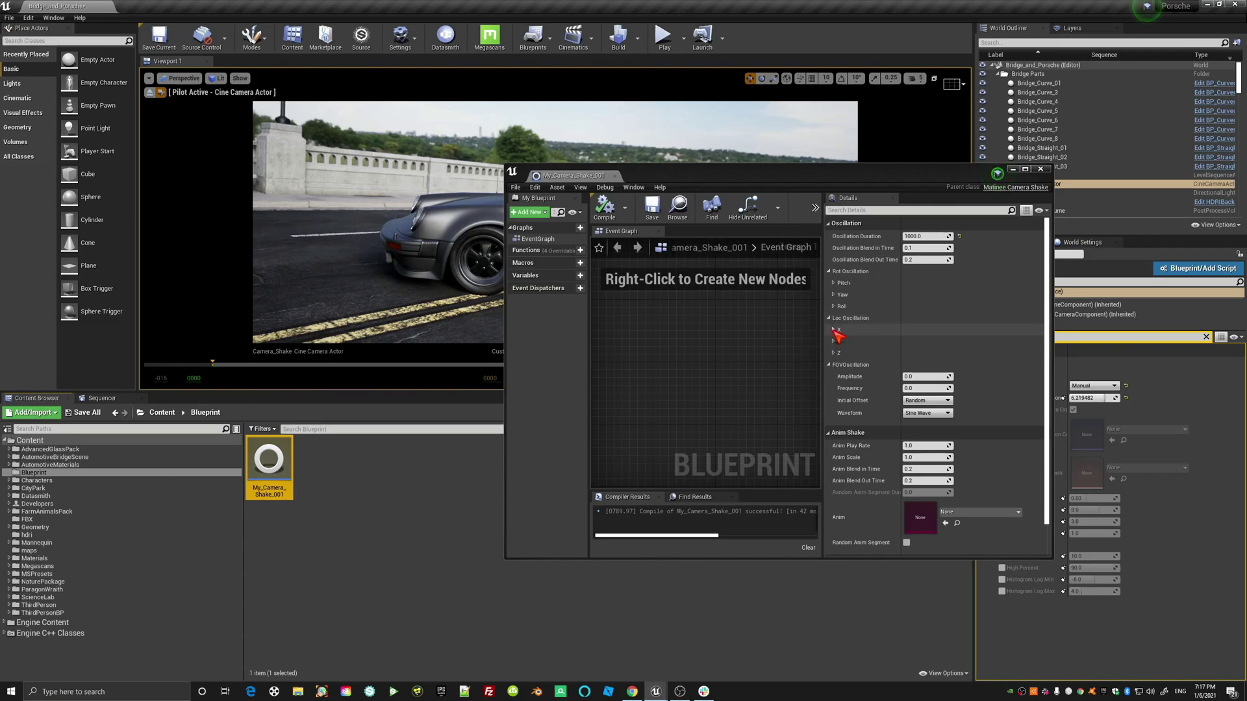
Set both the amplitude and the frequency of the X location oscillation to 10.
{"action": "left_click", "coordinate": [834, 330]}
{"action": "left_click", "coordinate": [936, 342]}
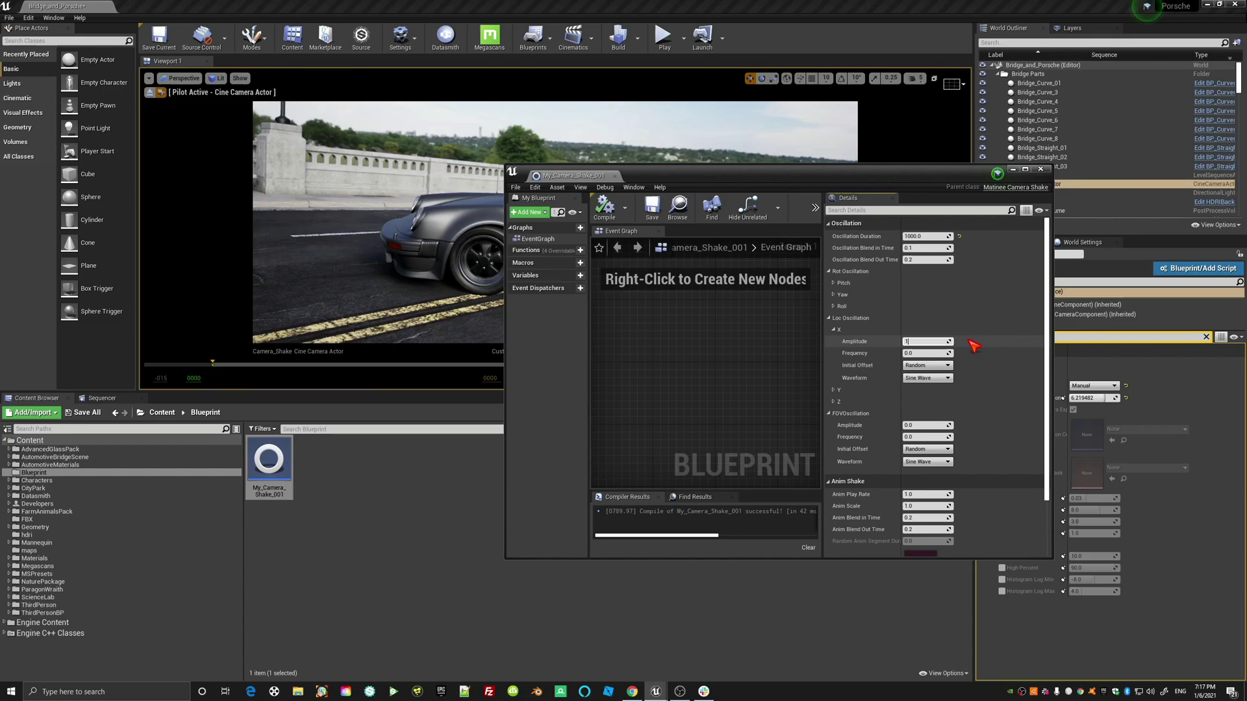
{"action": "type", "text": "1"}
{"action": "key", "text": "Tab"}
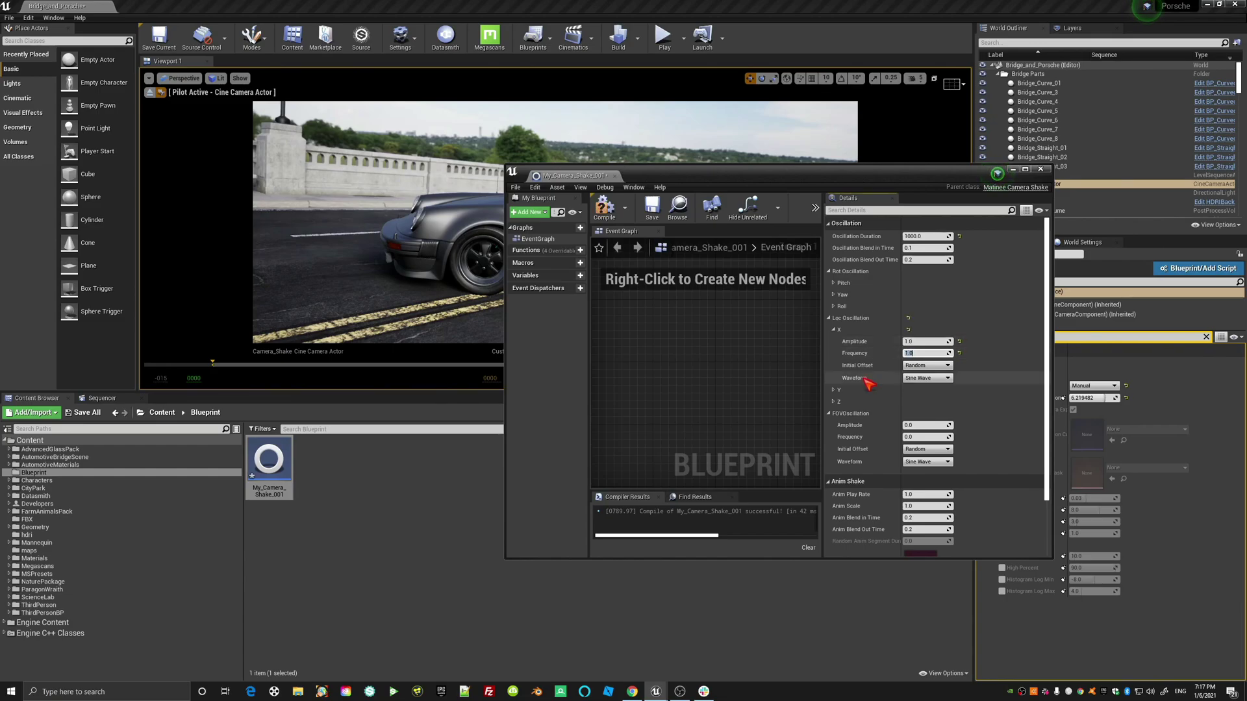
{"action": "left_click", "coordinate": [912, 343]}
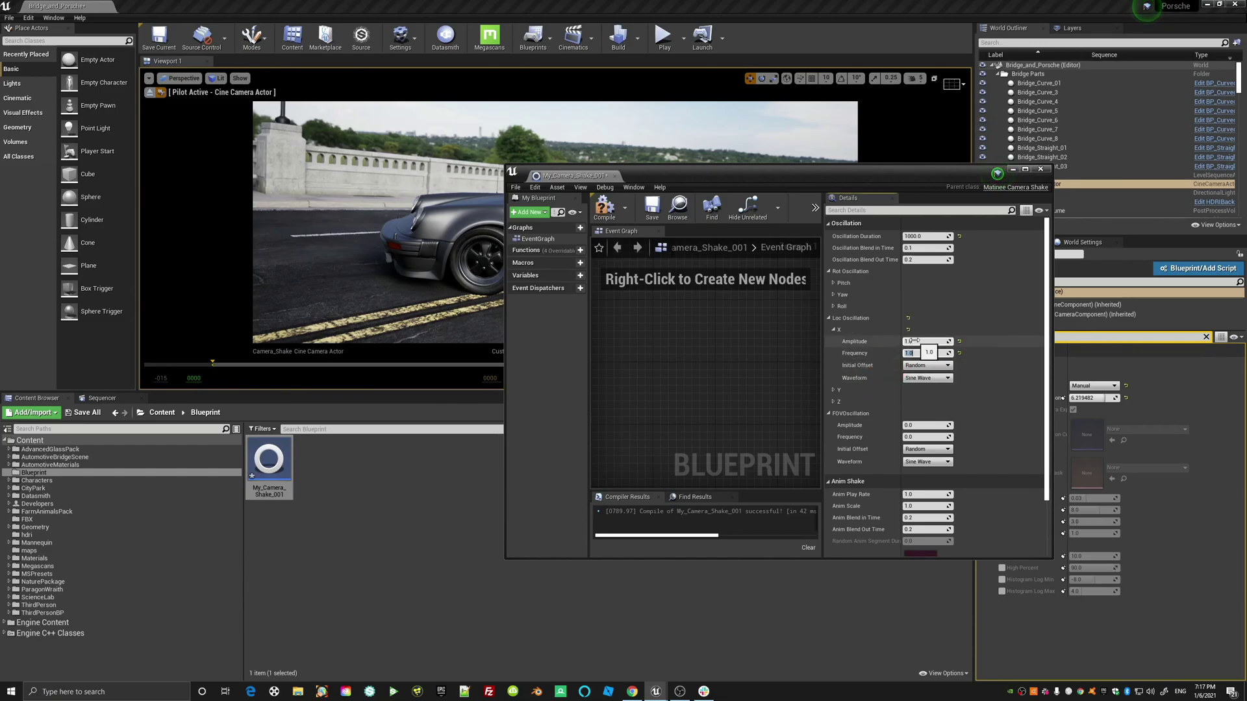
{"action": "type", "text": "10"}
{"action": "key", "text": "Tab"}
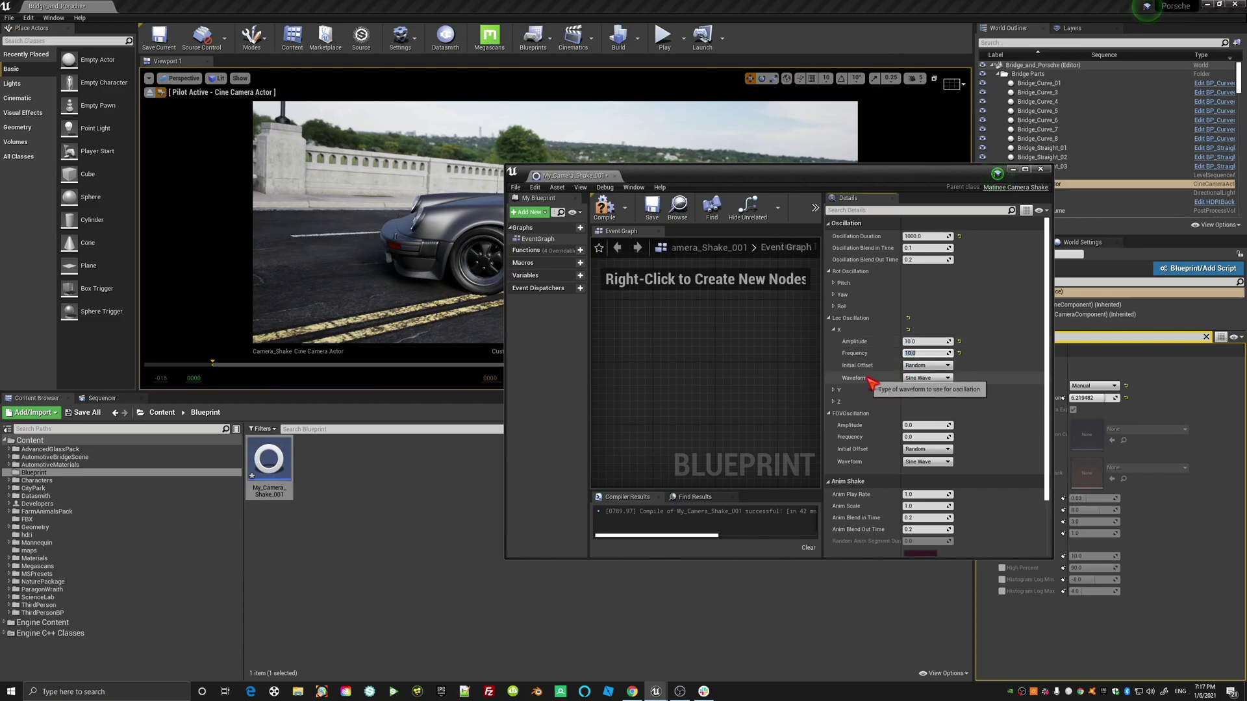
Change the X location oscillation's waveform to Perlin Noise, and compile and save the blueprint.
{"action": "left_click", "coordinate": [924, 378]}
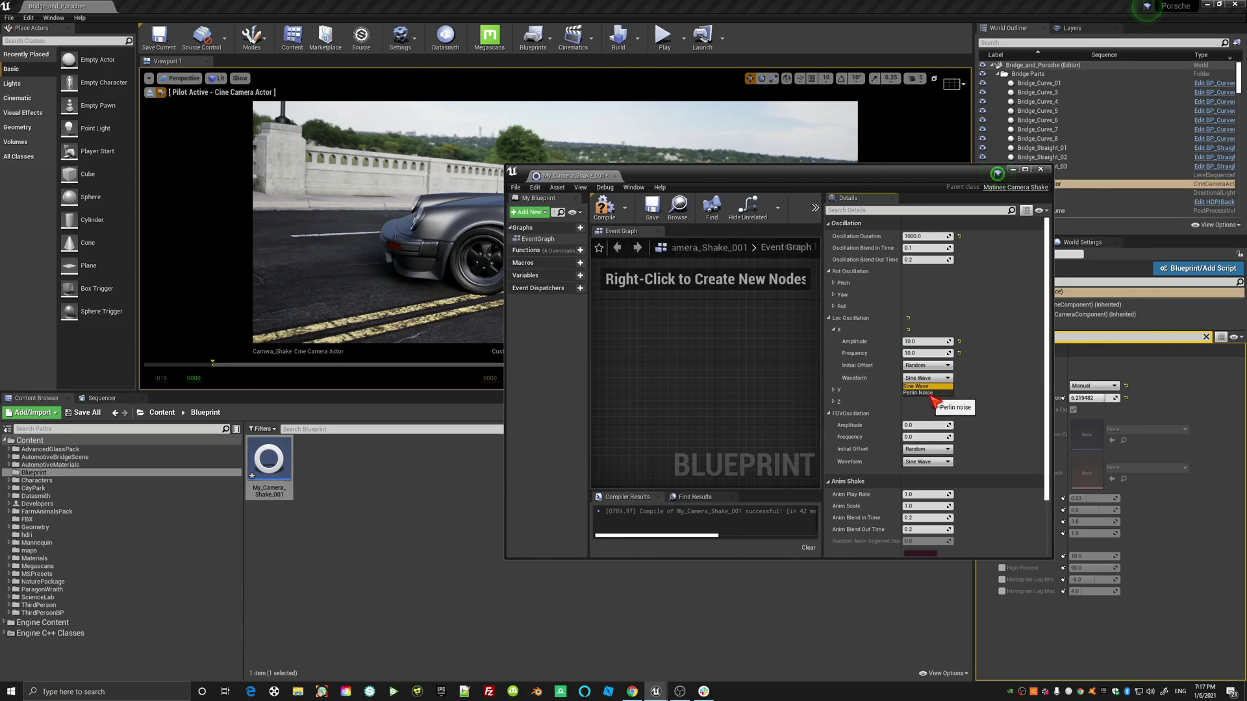
{"action": "left_click", "coordinate": [923, 393]}
{"action": "left_click", "coordinate": [602, 211]}
{"action": "left_click", "coordinate": [652, 208]}
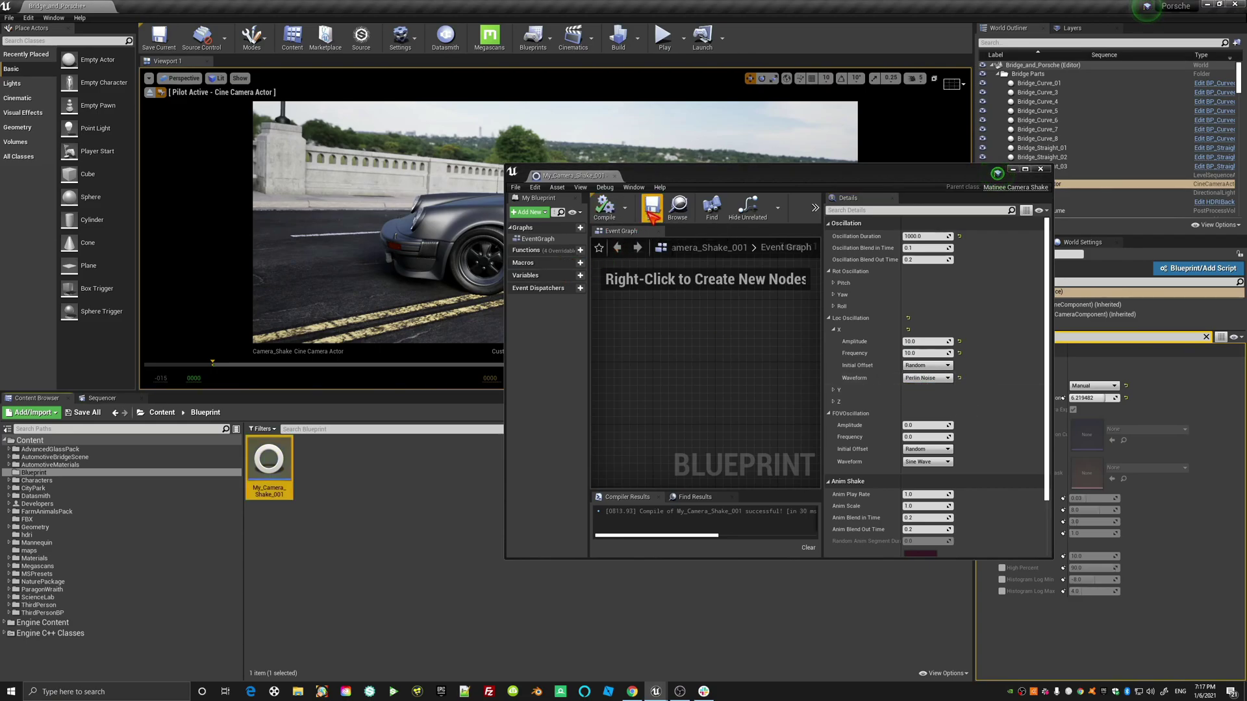
Return to the Camera_Shake sequence in Sequencer and minimise the blueprint editor window.
{"action": "left_click_drag", "start_coordinate": [905, 179], "coordinate": [1059, 183]}
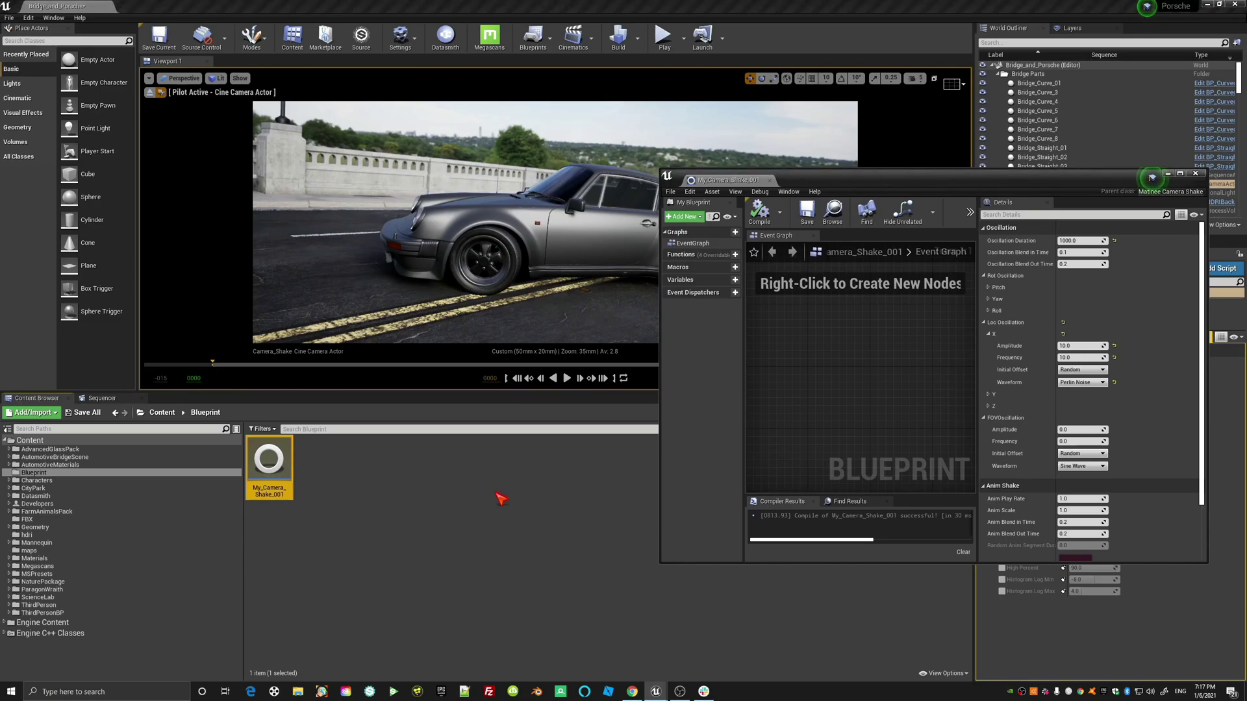
{"action": "left_click", "coordinate": [102, 398]}
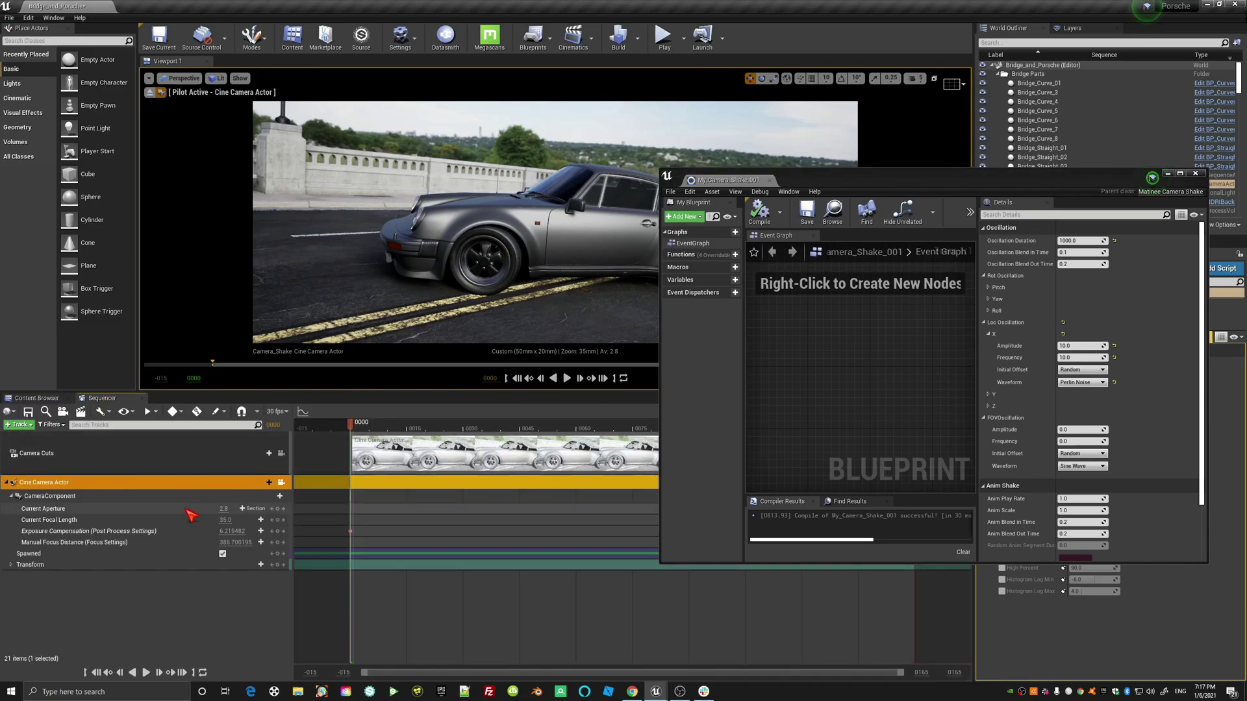
{"action": "left_click", "coordinate": [1168, 174]}
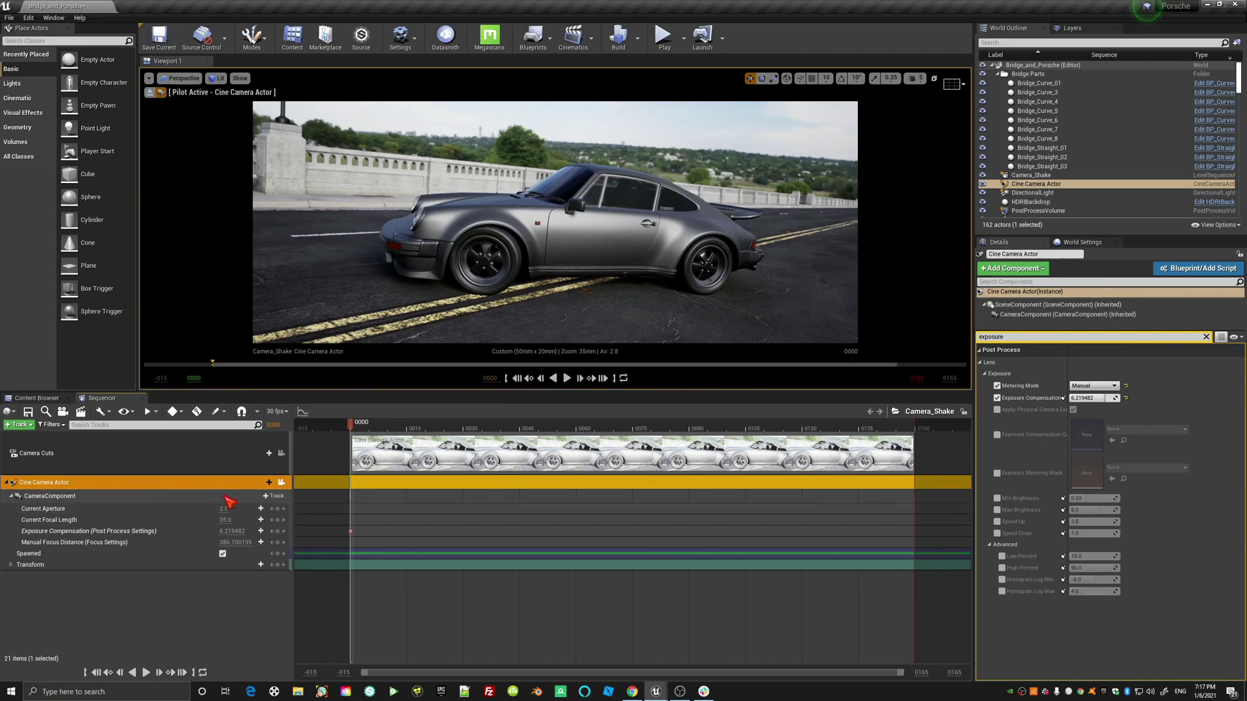
Add a camera shake track with My_Camera_Shake_001 to the cine camera's CameraComponent and play the sequence.
{"action": "left_click", "coordinate": [273, 496]}
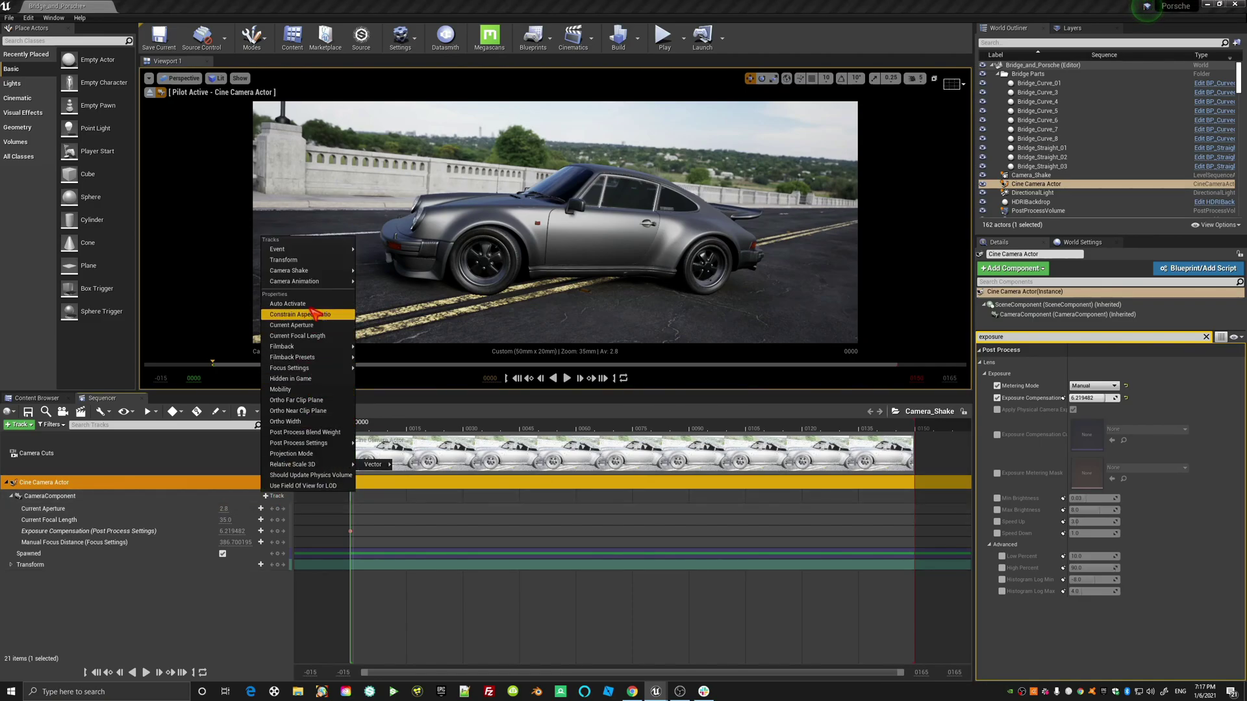
{"action": "mouse_move", "coordinate": [312, 271]}
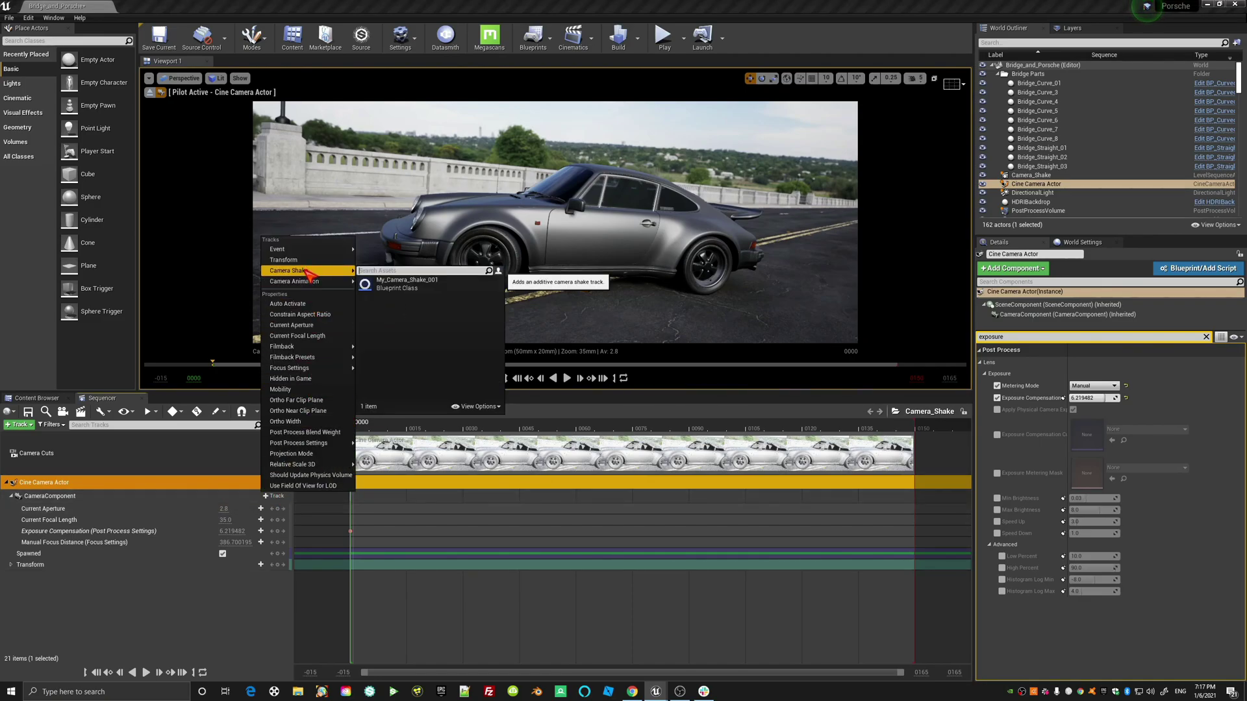
{"action": "left_click", "coordinate": [451, 287]}
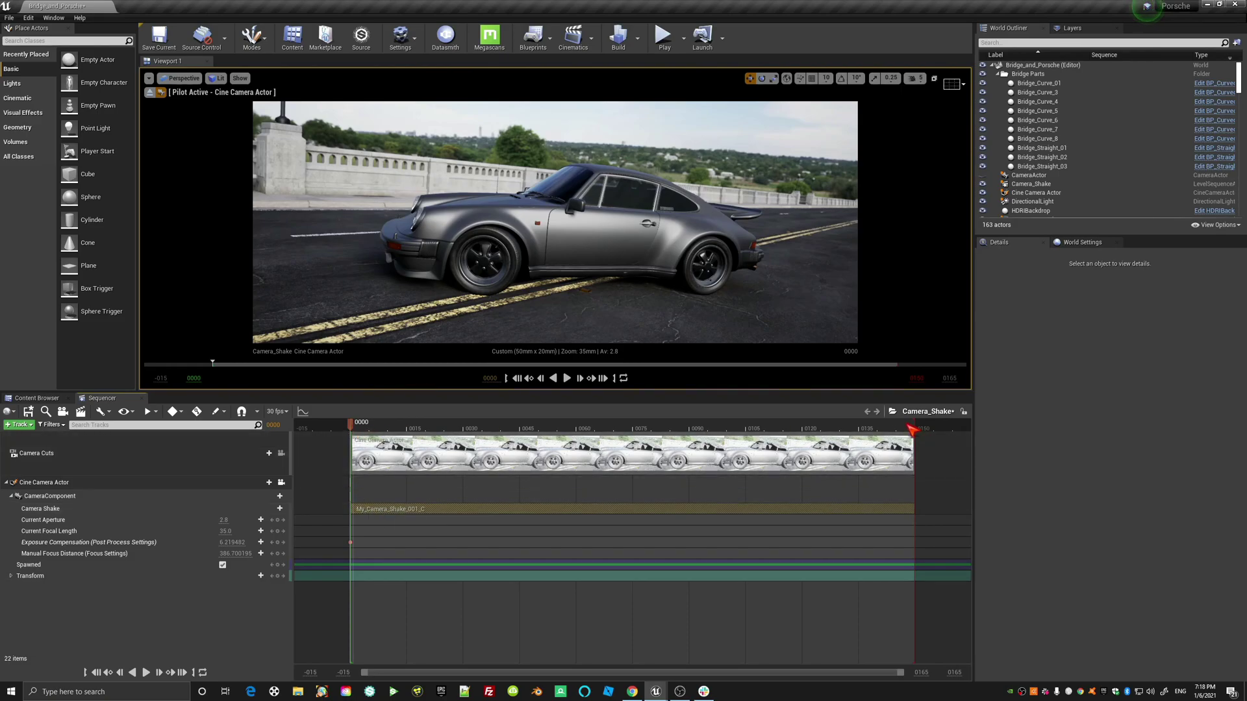
{"action": "left_click", "coordinate": [146, 673]}
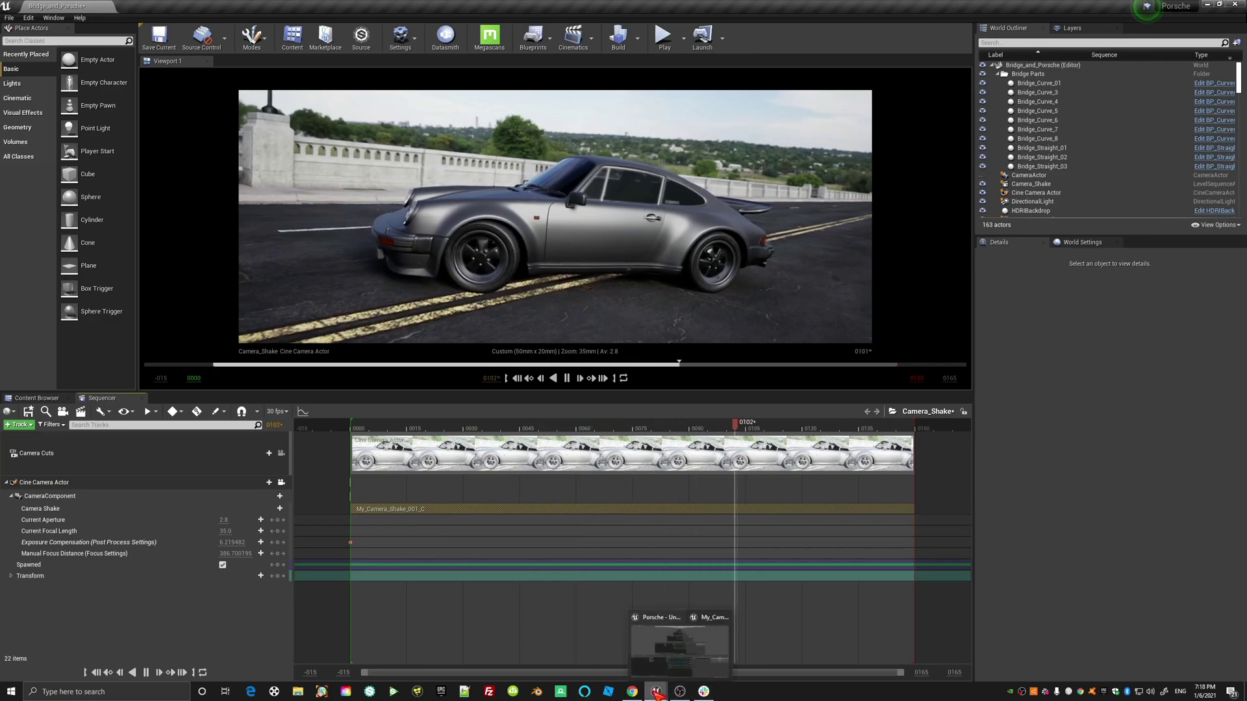
Reopen the My_Camera_Shake_001 blueprint, set the X location oscillation's frequency to 100 and amplitude to 1, and minimise the blueprint editor.
{"action": "mouse_move", "coordinate": [657, 694]}
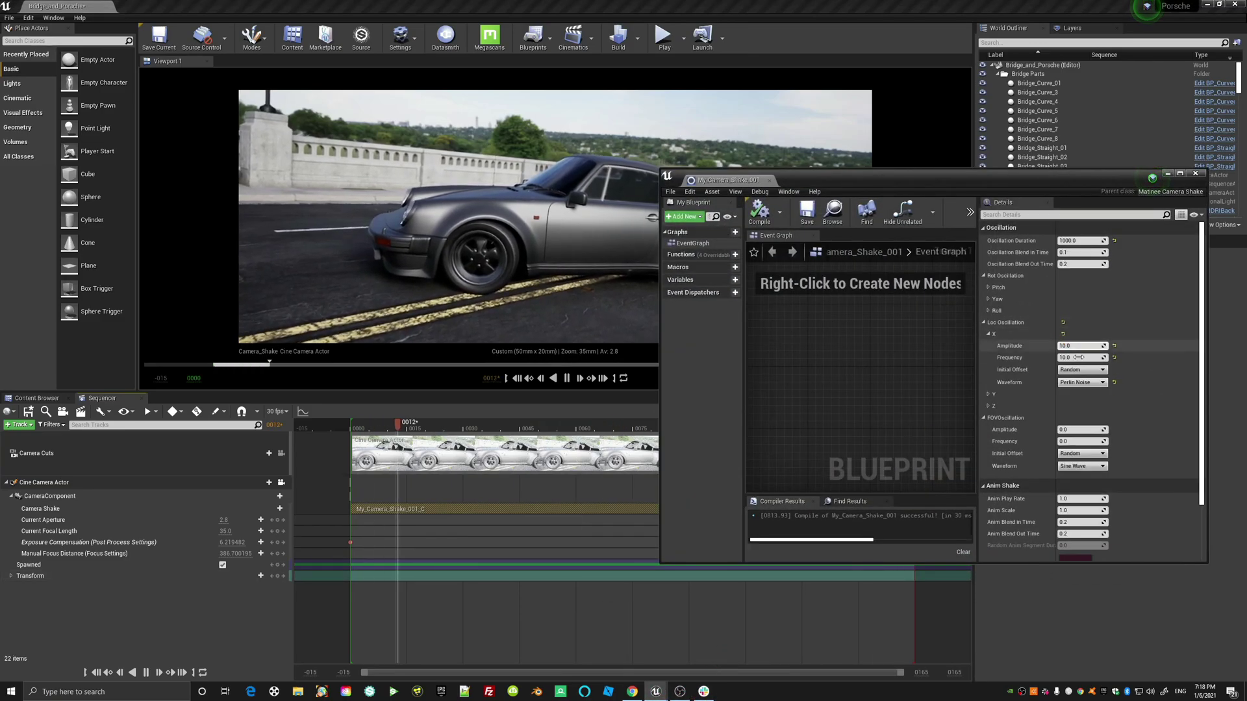
{"action": "left_click", "coordinate": [1085, 348]}
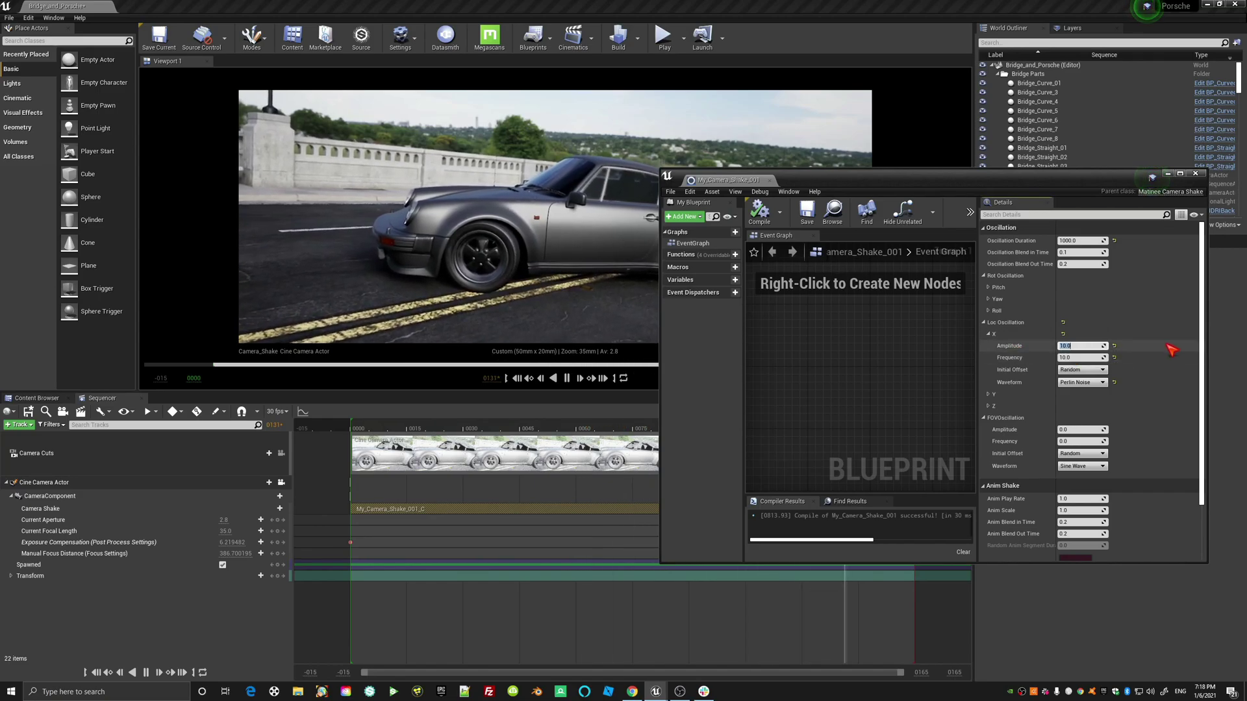
{"action": "key", "text": "Tab"}
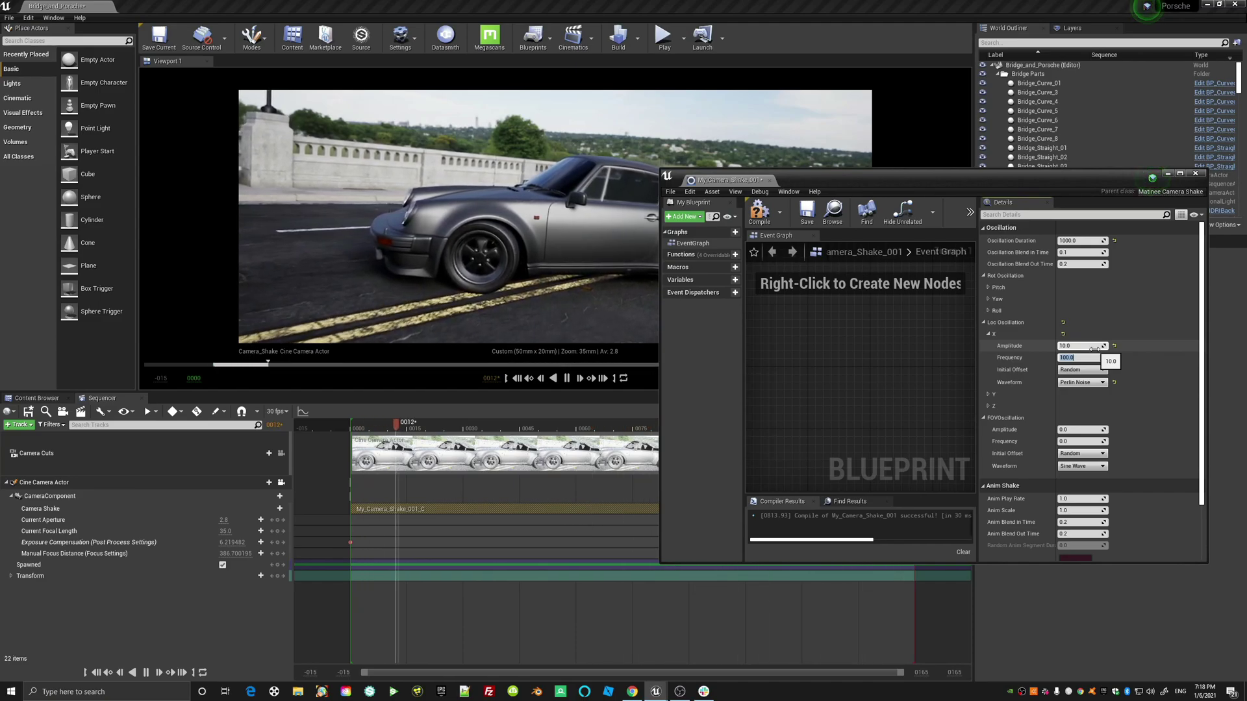
{"action": "left_click", "coordinate": [1084, 346]}
{"action": "type", "text": "1.0"}
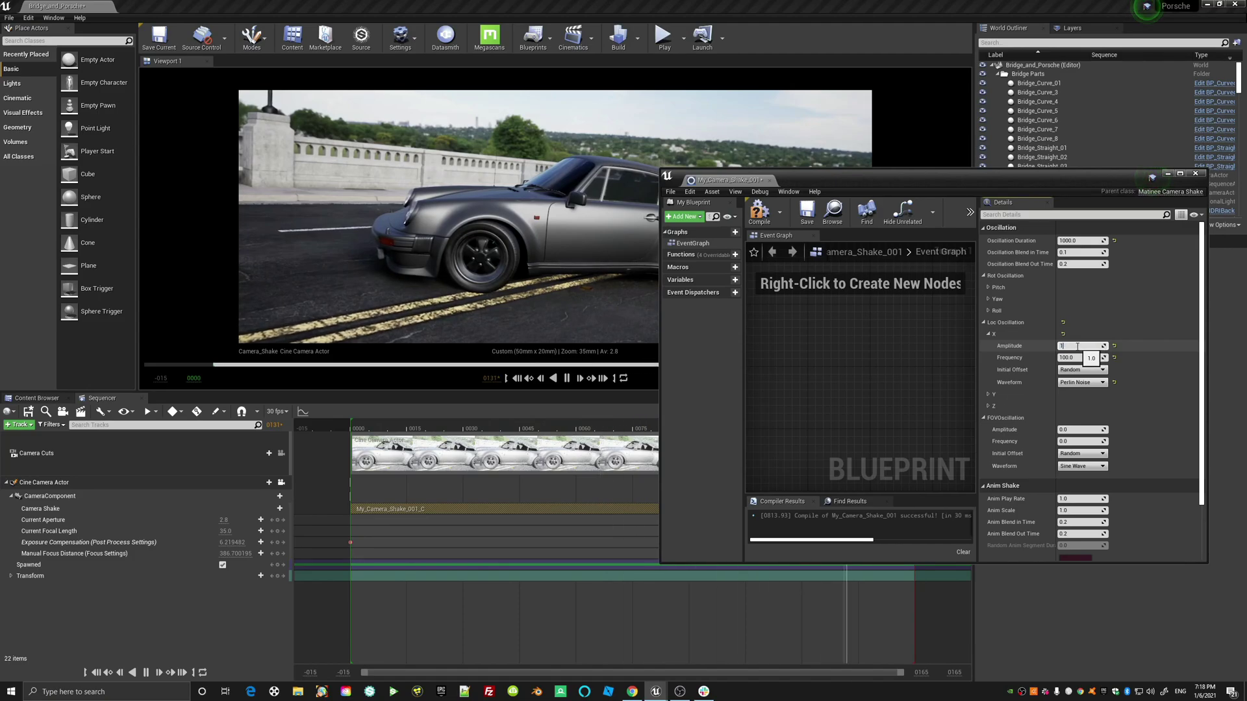
{"action": "left_click", "coordinate": [1167, 173]}
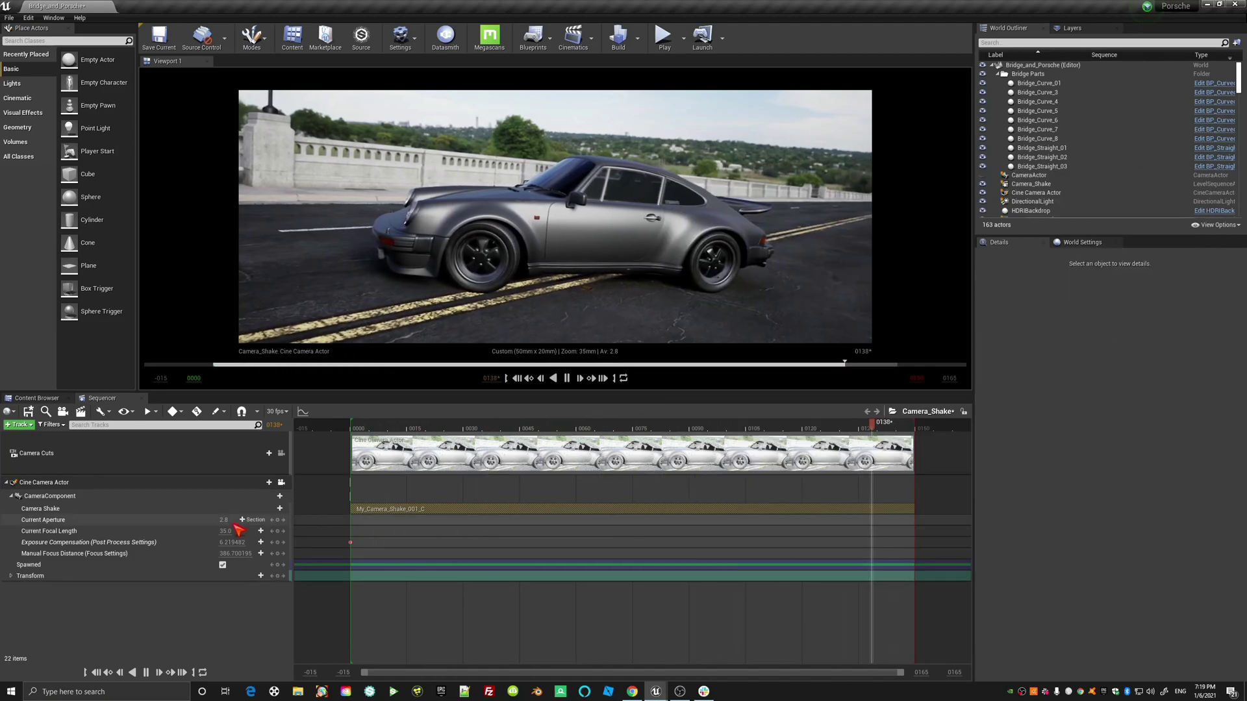
Show the Blueprint folder containing My_Camera_Shake_001 in the Content Browser.
{"action": "left_click", "coordinate": [39, 399]}
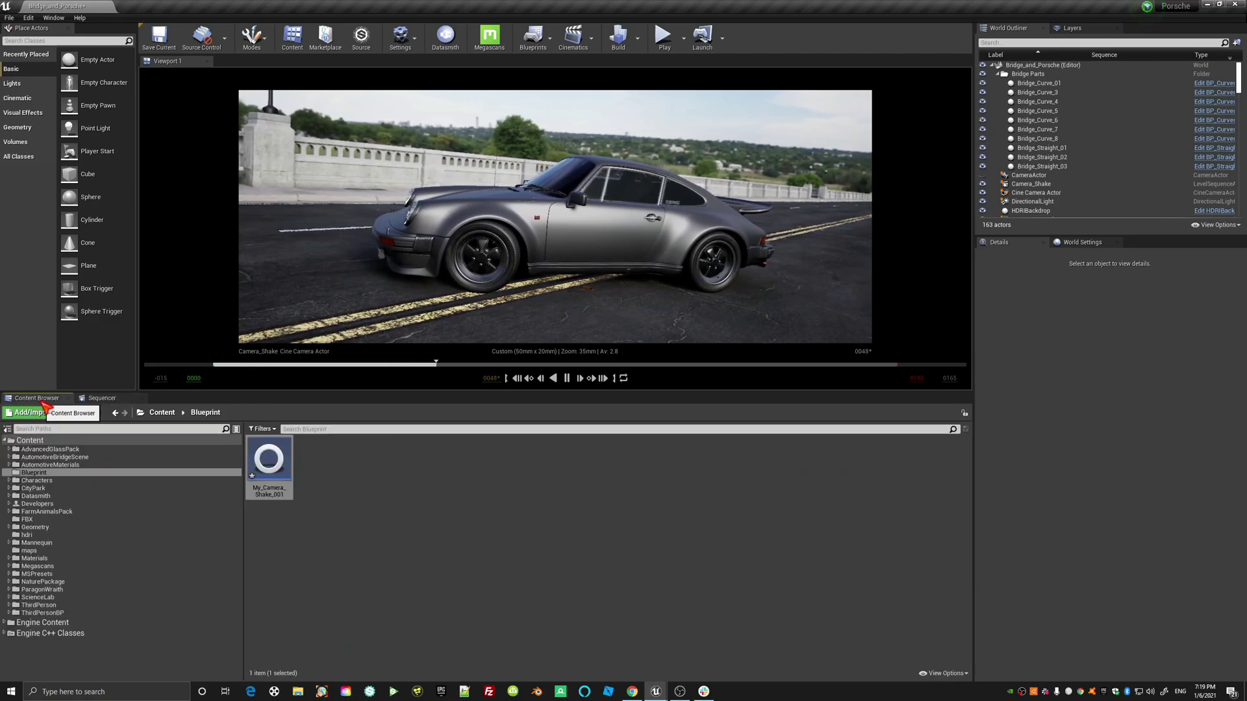